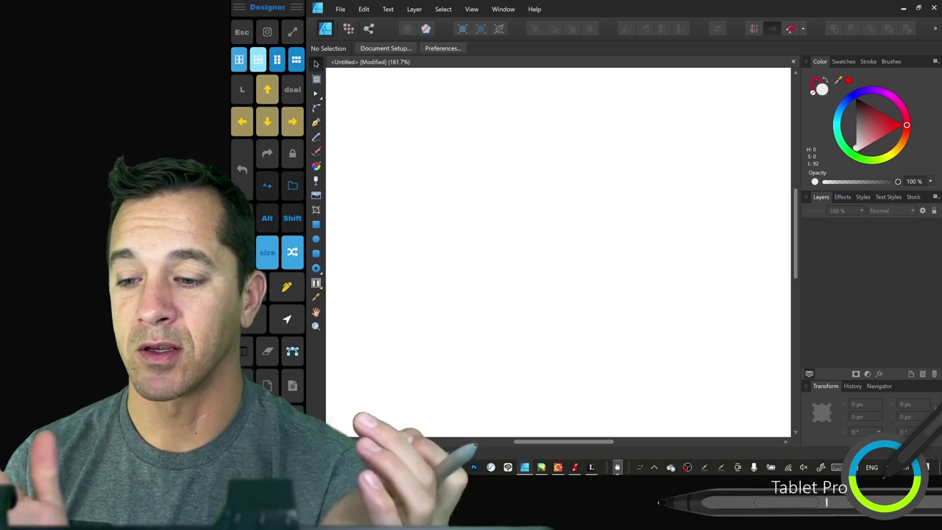
Step: Switch to pixel editing and paint a looping red stroke with the 32 px round brush from the Basic set
left_click(348, 29)
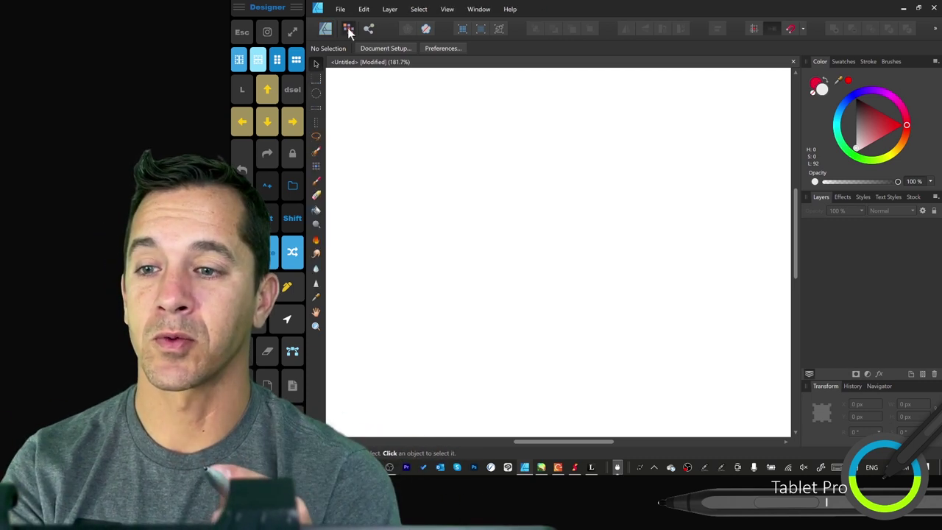
key("b")
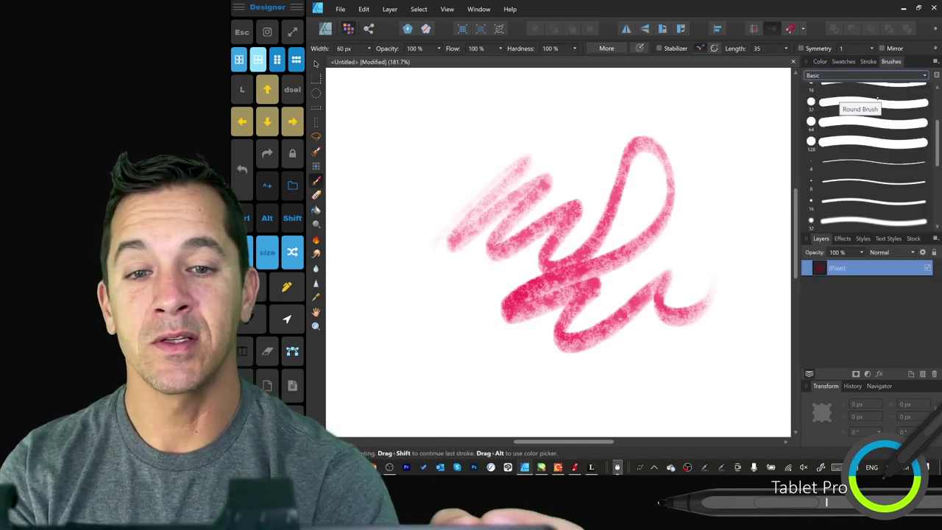
left_click(867, 102)
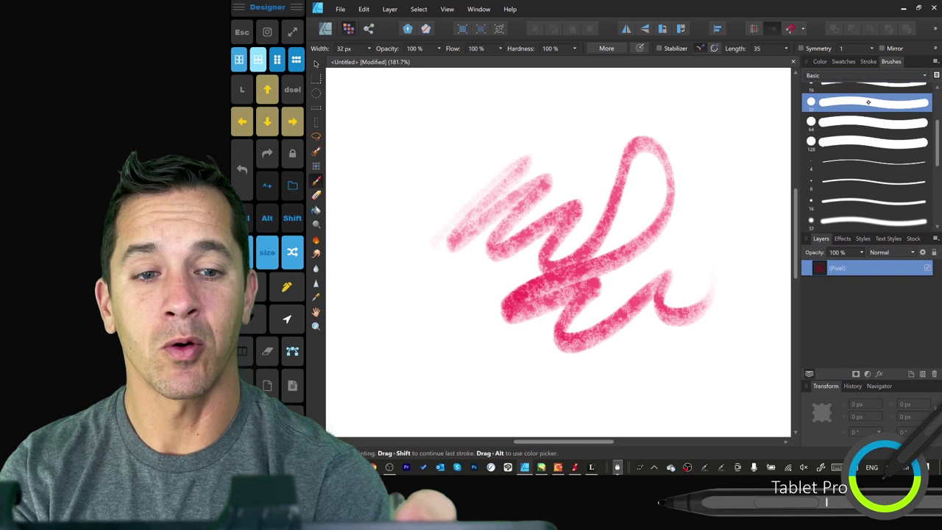
mouse_move(530, 151)
left_mouse_down()
mouse_move(574, 152)
mouse_move(692, 129)
mouse_move(627, 220)
mouse_move(445, 245)
mouse_move(500, 300)
left_mouse_up()
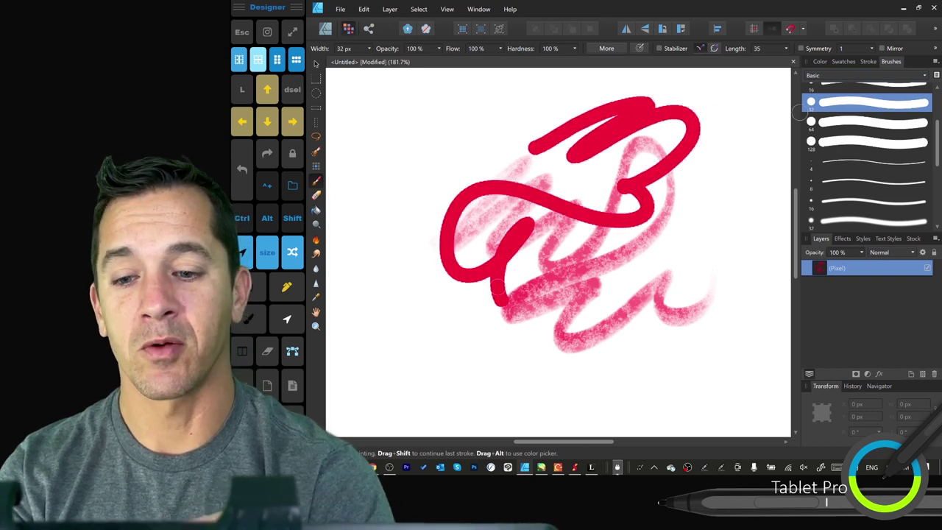
Step: Undo all the test strokes on the canvas and paint a solid red zigzag with the 32 px round brush
key("ctrl+z")
key("ctrl+z")
key("ctrl+z")
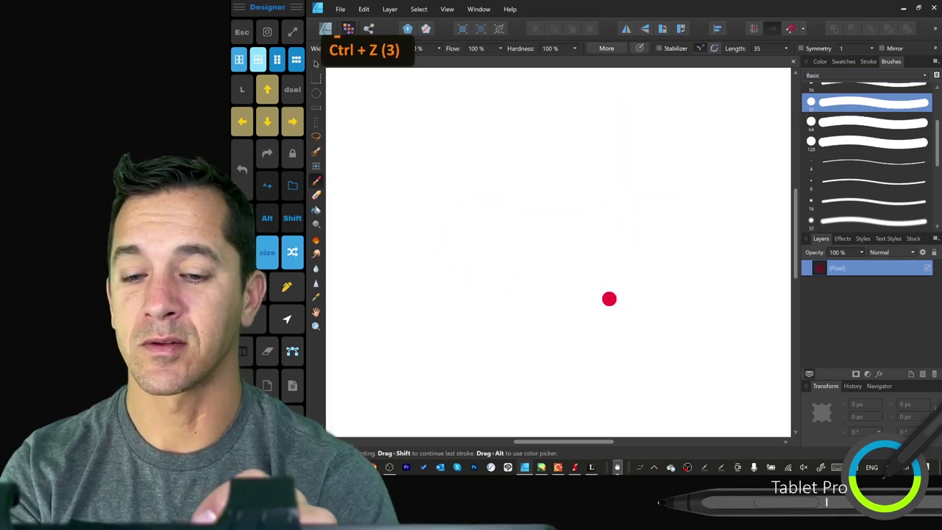
mouse_move(451, 256)
left_mouse_down()
mouse_move(605, 202)
mouse_move(675, 298)
left_mouse_up()
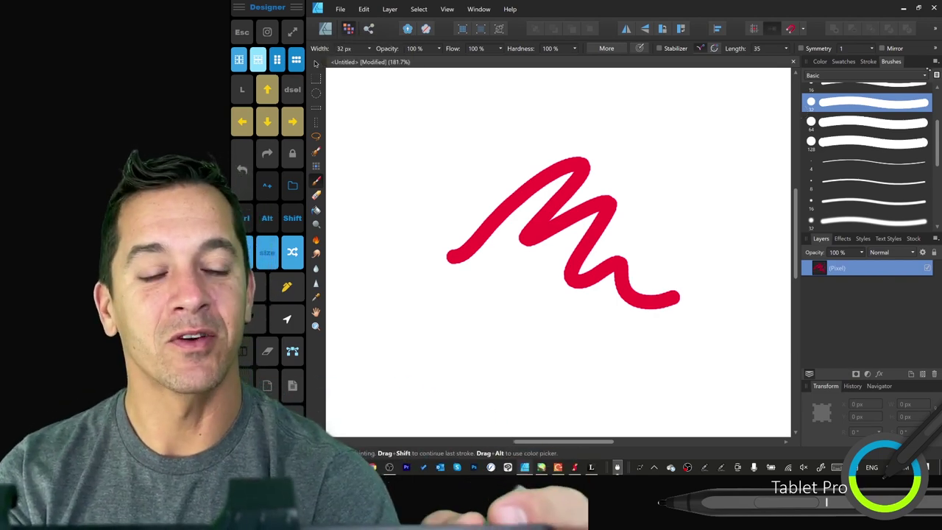
Step: Try a 60 px Acrylics brush on the canvas and undo its strokes together with the red zigzag
left_click(924, 75)
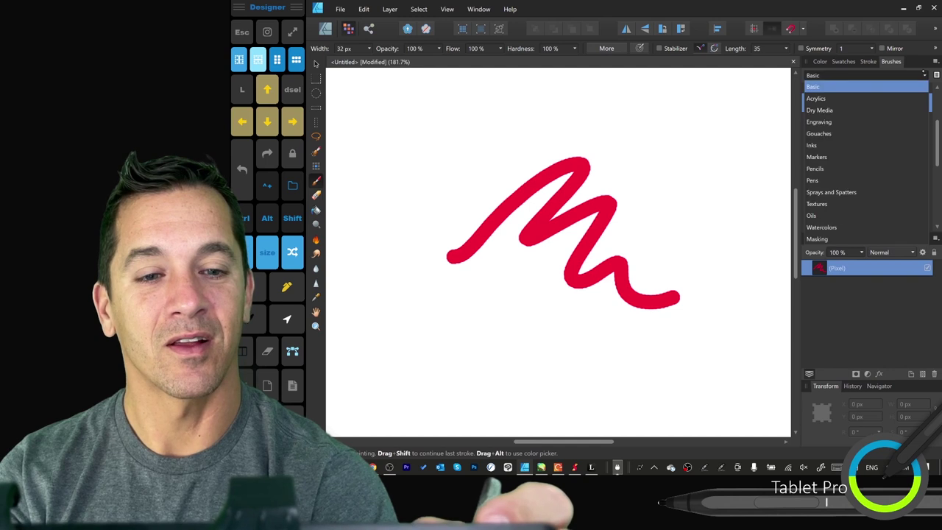
left_click(834, 98)
left_click(866, 102)
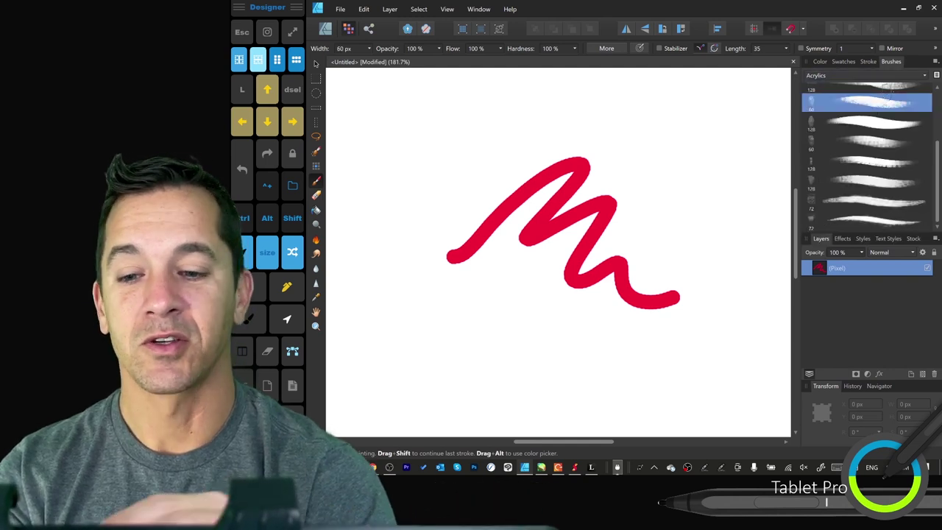
left_click_drag(390, 228, 617, 107)
mouse_move(518, 177)
left_mouse_down()
mouse_move(638, 176)
mouse_move(704, 248)
mouse_move(708, 199)
mouse_move(381, 301)
left_mouse_up()
key("ctrl+z")
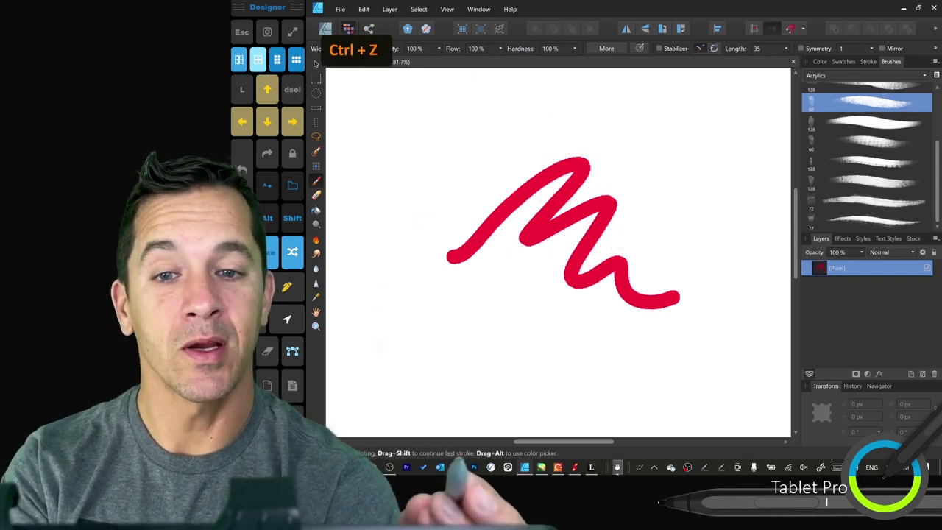
key("ctrl+z")
Step: Paint a long curving red line with the 32 px Basic round brush, varying its thickness by pen pressure
left_click(879, 75)
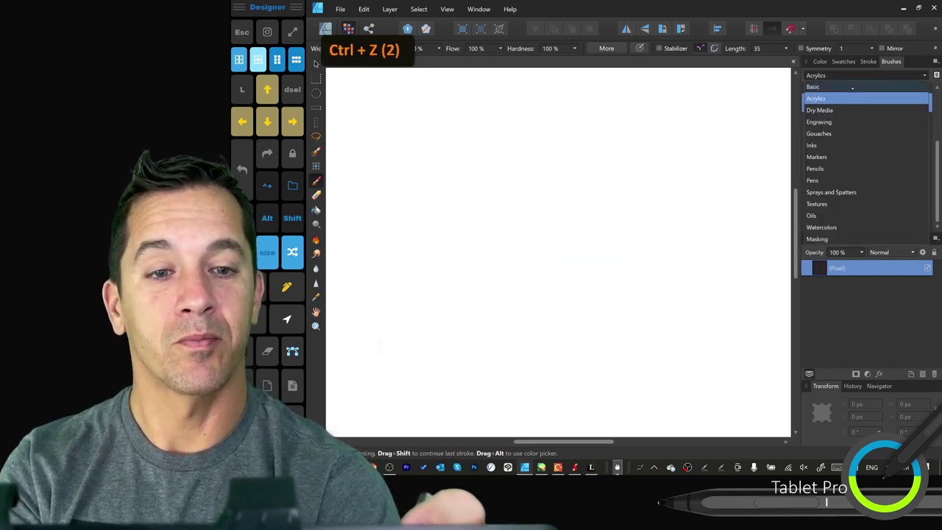
left_click(877, 102)
left_click(869, 102)
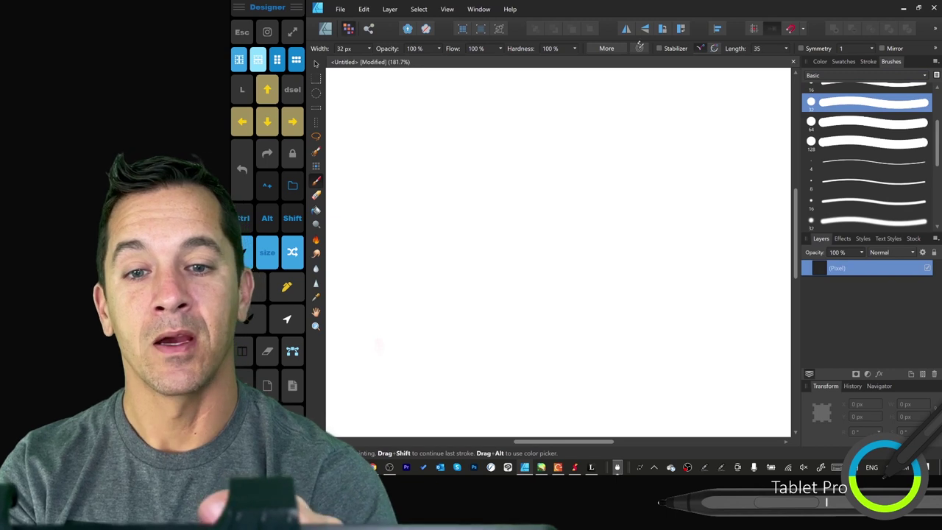
mouse_move(407, 206)
left_mouse_down()
mouse_move(547, 122)
mouse_move(562, 253)
mouse_move(621, 171)
mouse_move(626, 320)
mouse_move(448, 330)
mouse_move(375, 397)
left_mouse_up()
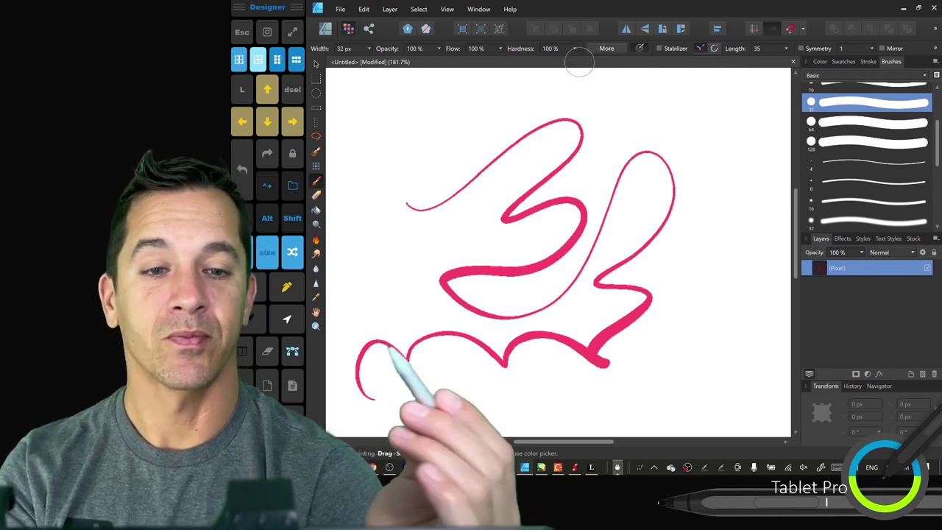
Step: Paint textured red strokes over the curving line with a 60 px Acrylics brush
left_click(913, 75)
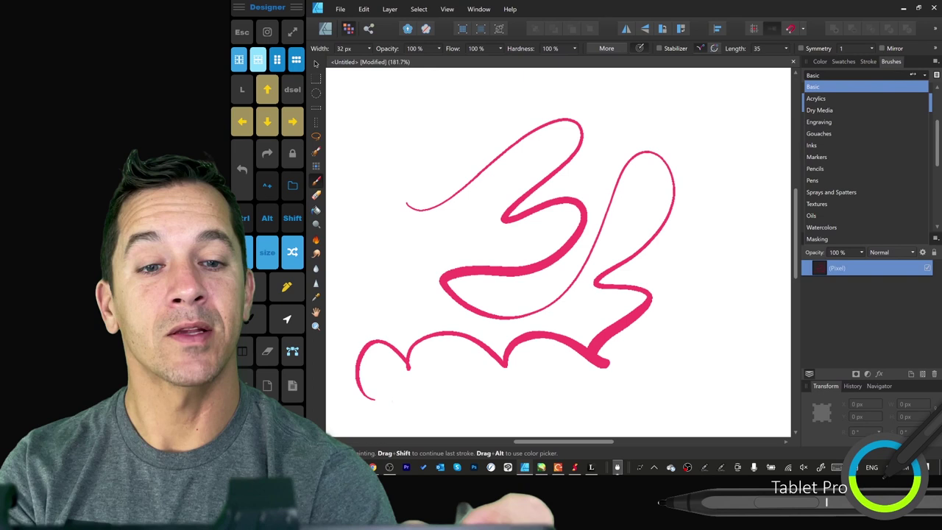
left_click(818, 98)
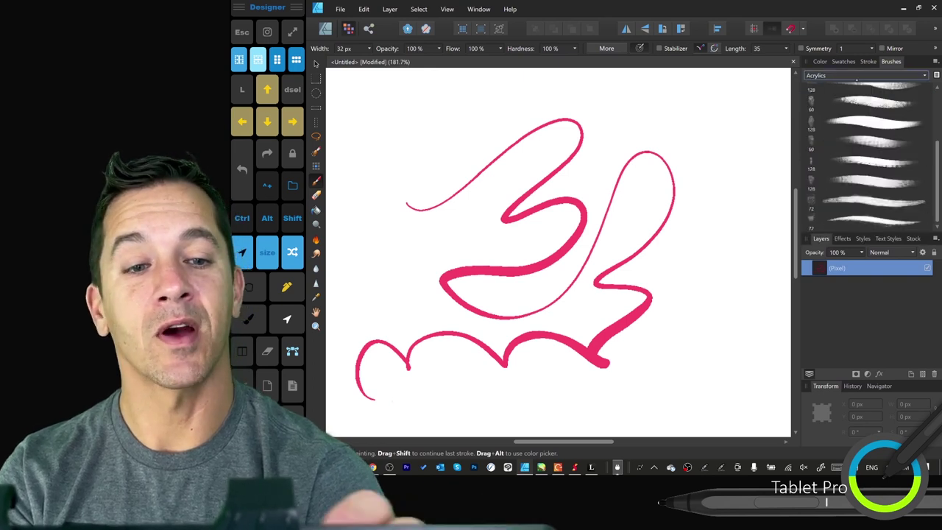
left_click(871, 101)
mouse_move(543, 167)
left_mouse_down()
mouse_move(705, 109)
mouse_move(505, 252)
mouse_move(542, 383)
left_mouse_up()
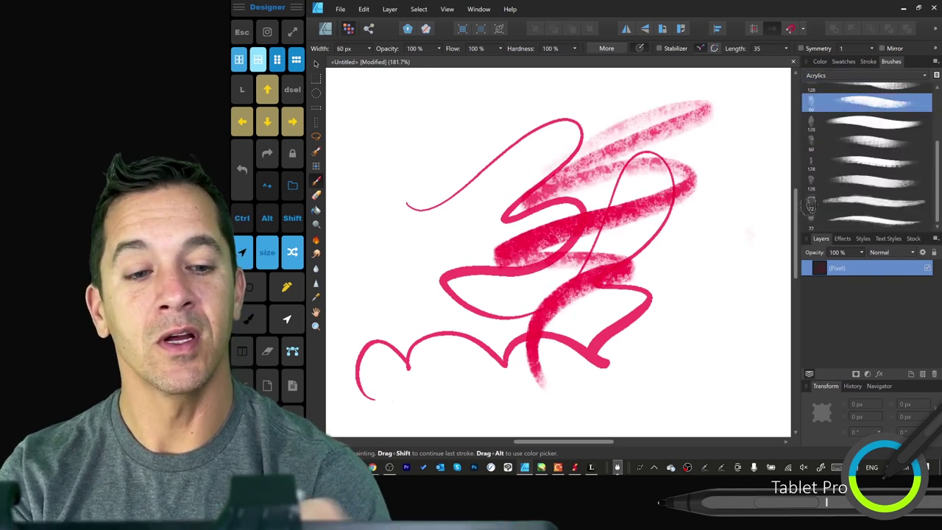
Step: Add broad looping strokes across the canvas with each of the last two Acrylics brushes
left_click(870, 203)
mouse_move(387, 290)
left_mouse_down()
mouse_move(475, 168)
mouse_move(567, 187)
mouse_move(571, 340)
mouse_move(611, 377)
left_mouse_up()
left_click(868, 221)
mouse_move(610, 290)
left_mouse_down()
mouse_move(708, 309)
mouse_move(422, 296)
mouse_move(512, 351)
left_mouse_up()
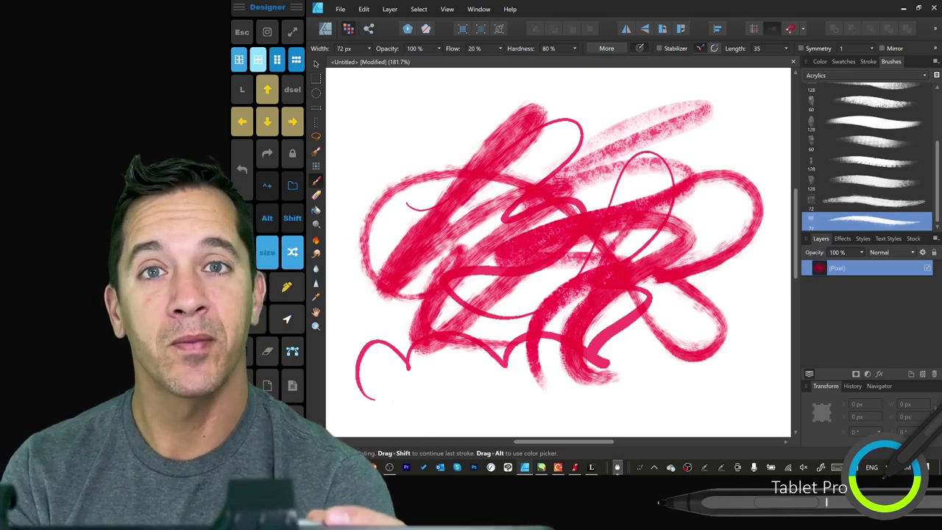
Step: Switch to PaintTool SAI and show more of the painting of the girl with the katana
mouse_move(540, 466)
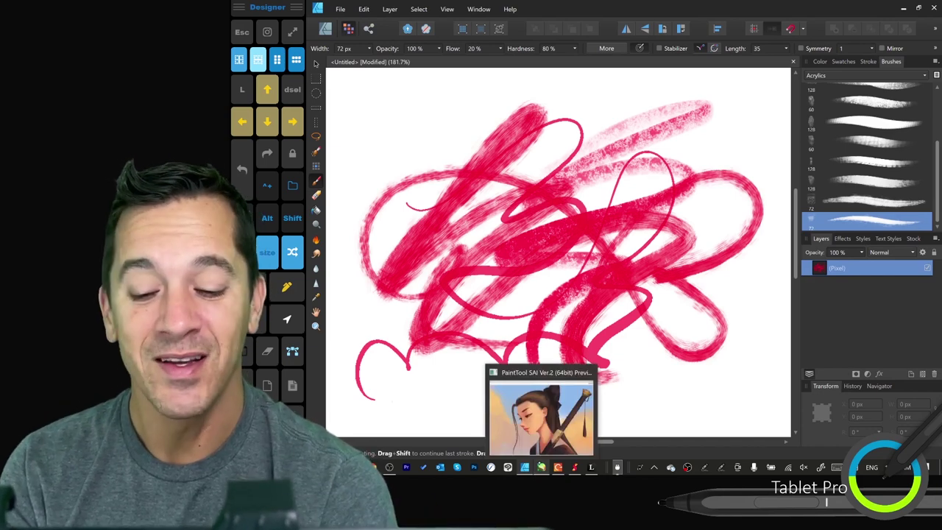
left_click(541, 434)
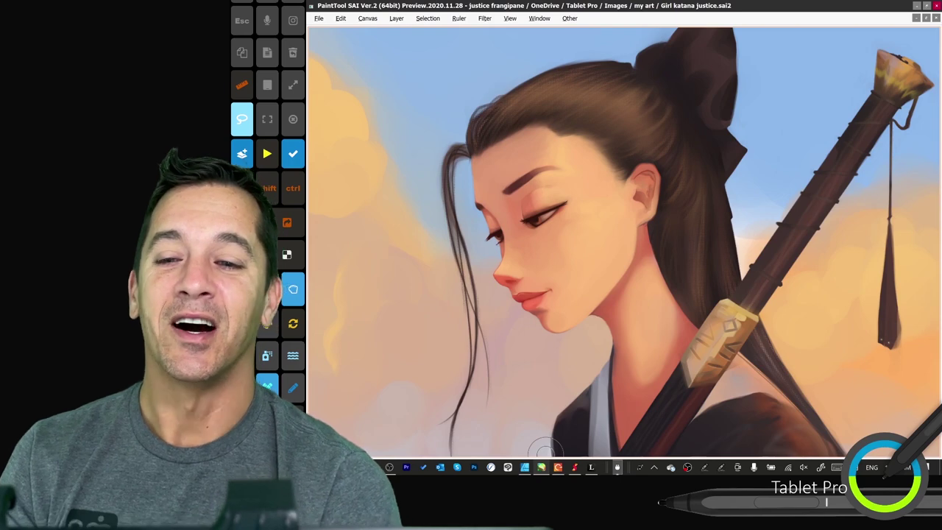
key("z")
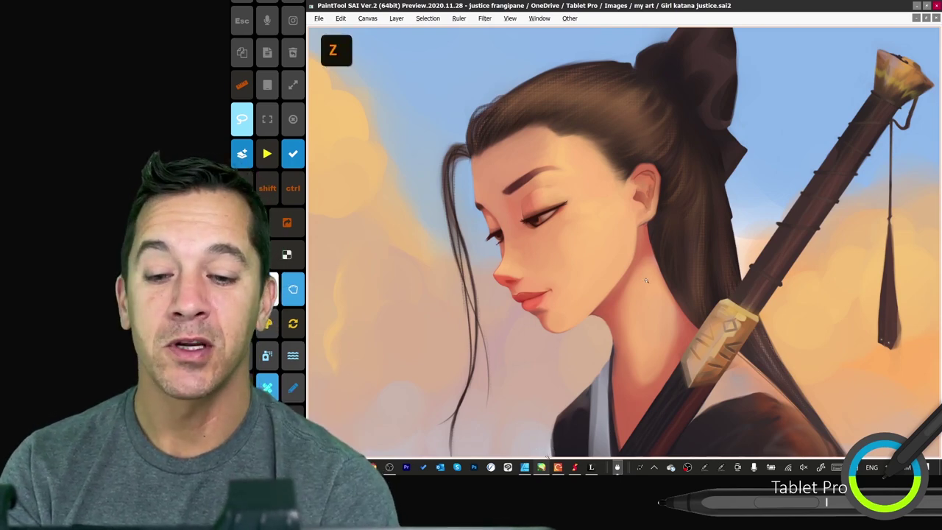
mouse_move(644, 287)
left_mouse_down()
mouse_move(599, 287)
mouse_move(638, 283)
mouse_move(616, 333)
left_mouse_up()
key("space")
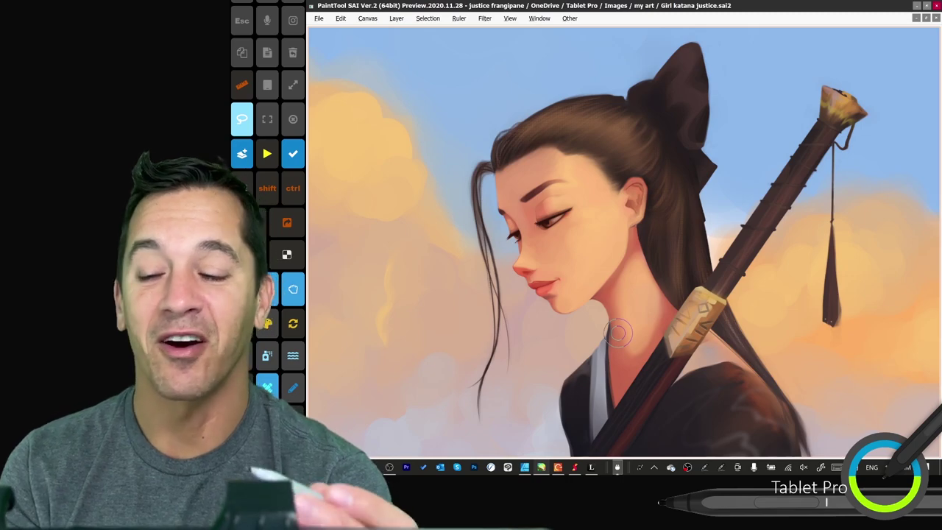
Step: Paint a dark grey-brown patch on the background beside the hanging hair strands in front of the face
key("z")
left_click_drag(576, 229, 601, 220)
key("space")
left_click_drag(560, 265, 536, 254)
key("z")
key("space")
left_click_drag(458, 252, 673, 193)
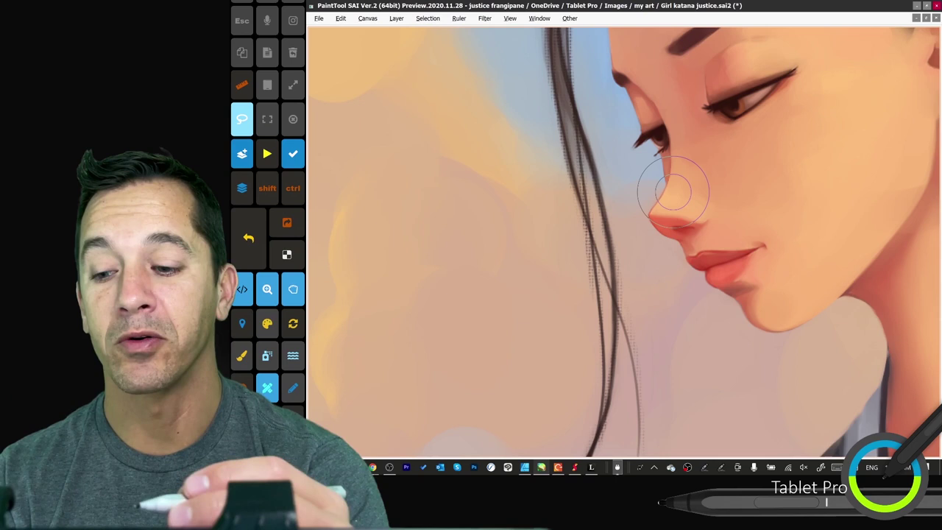
key("v")
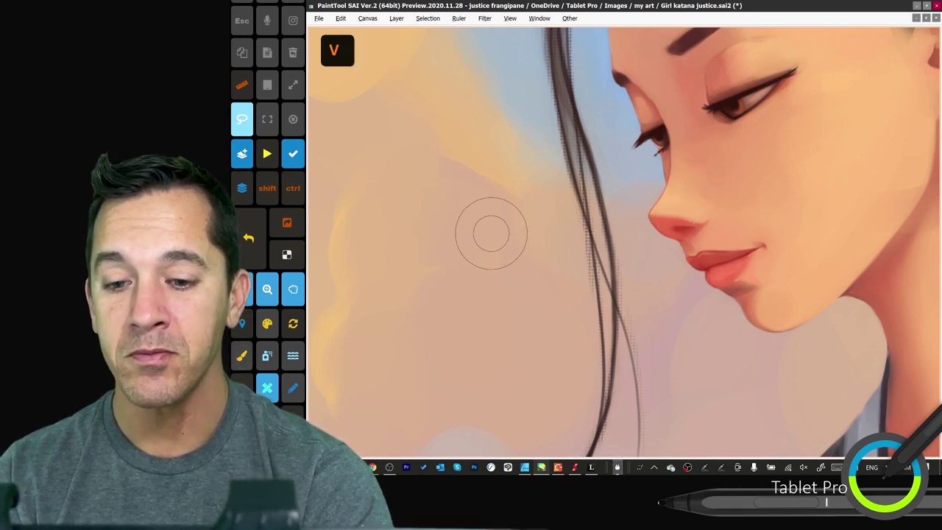
mouse_move(403, 295)
left_mouse_down()
mouse_move(451, 233)
mouse_move(470, 299)
mouse_move(483, 285)
mouse_move(433, 238)
mouse_move(472, 259)
mouse_move(476, 239)
mouse_move(476, 286)
mouse_move(475, 250)
left_mouse_up()
mouse_move(503, 208)
left_mouse_down()
mouse_move(515, 195)
mouse_move(525, 278)
left_mouse_up()
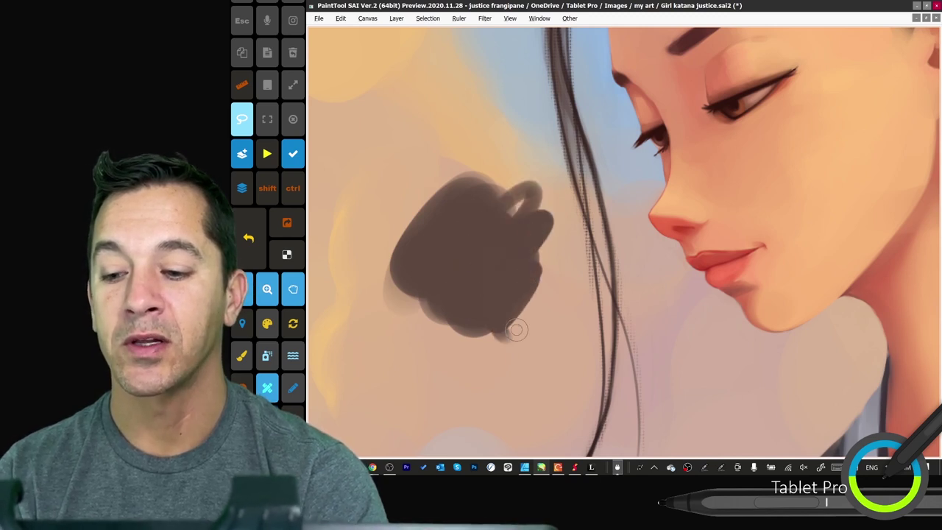
Step: Sample a red from the area between the nose and lips and paint it over the dark patch
key("alt")
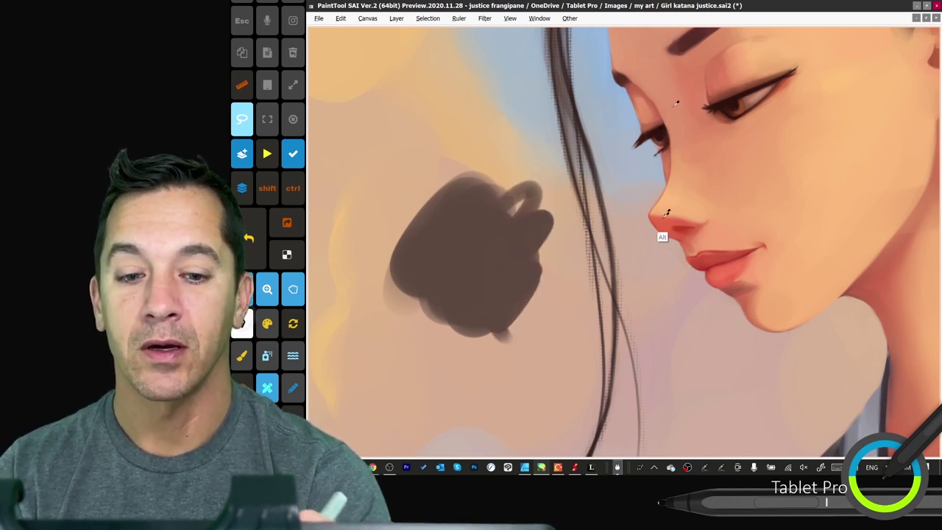
left_click(684, 248)
mouse_move(515, 188)
left_mouse_down()
mouse_move(464, 254)
mouse_move(515, 283)
mouse_move(507, 236)
mouse_move(530, 299)
mouse_move(515, 221)
left_mouse_up()
Step: Layer thin and broad red strokes over and above the dark patch, alternating between several brushes
key("n")
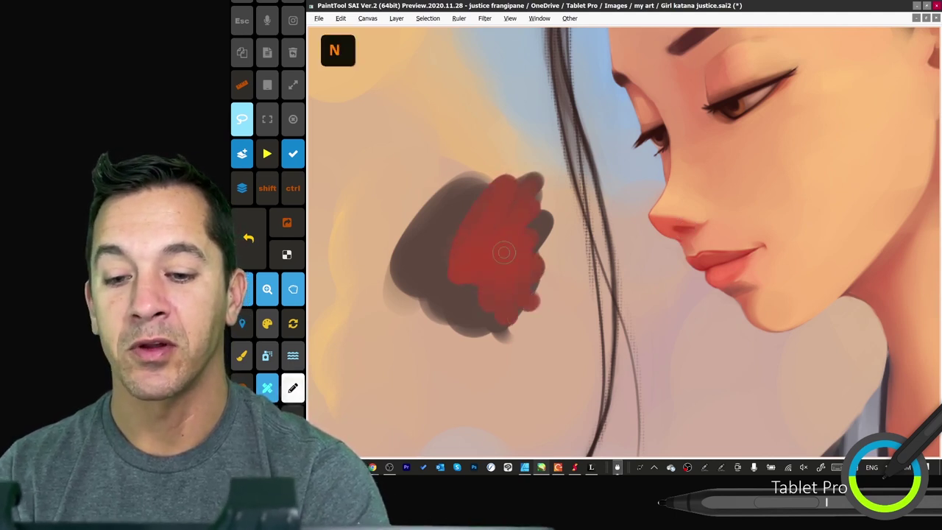
mouse_move(478, 136)
left_mouse_down()
mouse_move(393, 231)
mouse_move(422, 273)
mouse_move(441, 339)
mouse_move(412, 186)
mouse_move(410, 282)
mouse_move(462, 304)
left_mouse_up()
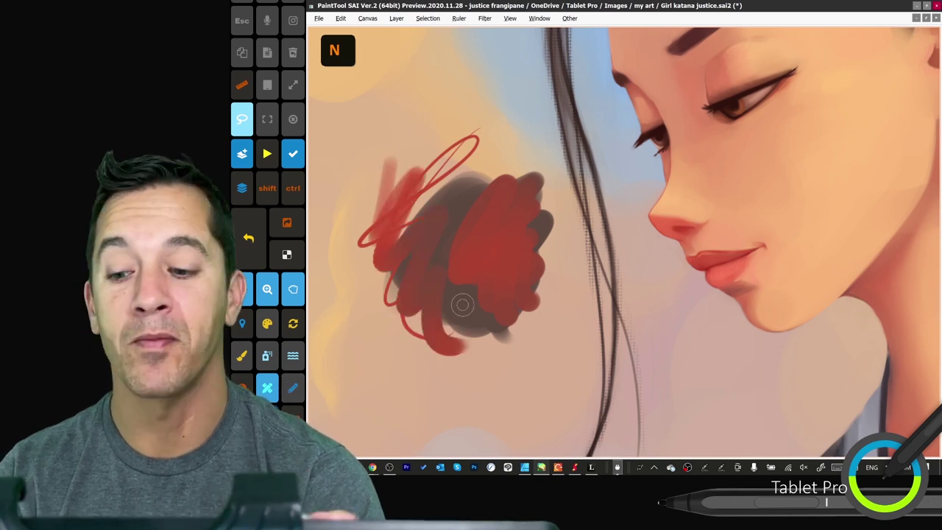
key("b")
mouse_move(482, 184)
left_mouse_down()
mouse_move(495, 160)
mouse_move(421, 190)
mouse_move(434, 184)
left_mouse_up()
key("n")
mouse_move(423, 78)
left_mouse_down()
mouse_move(418, 170)
mouse_move(482, 110)
left_mouse_up()
left_click_drag(471, 181, 490, 147)
key("v")
mouse_move(408, 129)
left_mouse_down()
mouse_move(354, 224)
mouse_move(397, 200)
mouse_move(467, 110)
left_mouse_up()
key("c")
mouse_move(434, 166)
left_mouse_down()
mouse_move(502, 116)
mouse_move(465, 234)
left_mouse_up()
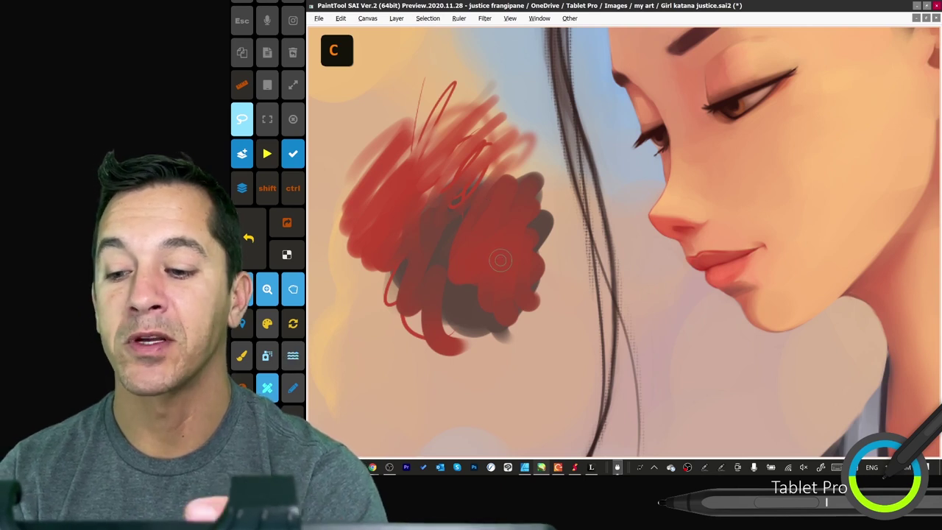
Step: Erase and repaint parts of the red and dark patch by toggling the brush between transparency and colour
key("t")
mouse_move(500, 259)
left_mouse_down()
mouse_move(478, 191)
mouse_move(508, 295)
mouse_move(529, 221)
mouse_move(506, 209)
mouse_move(460, 271)
mouse_move(494, 319)
left_mouse_up()
key("t")
key("t")
mouse_move(524, 197)
left_mouse_down()
mouse_move(500, 289)
mouse_move(509, 309)
mouse_move(529, 294)
left_mouse_up()
key("t")
mouse_move(519, 206)
left_mouse_down()
mouse_move(504, 230)
mouse_move(513, 324)
mouse_move(530, 302)
left_mouse_up()
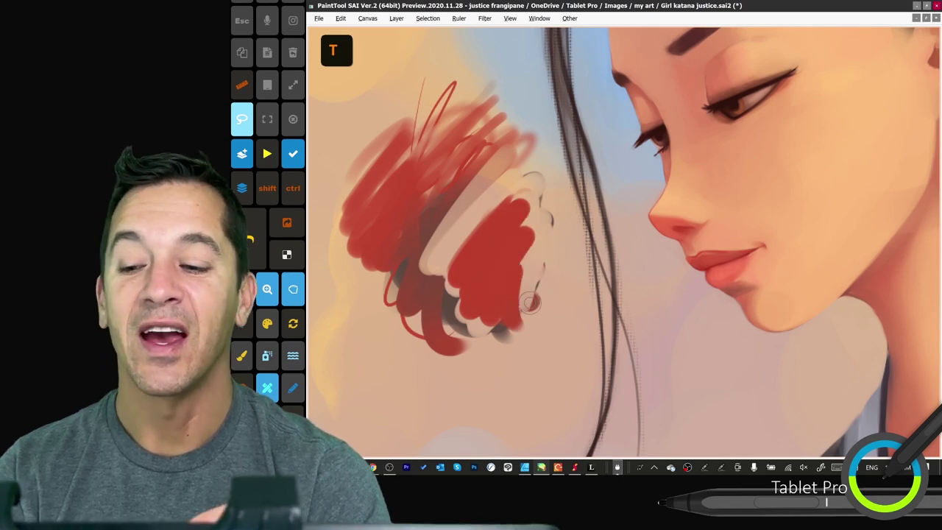
key("t")
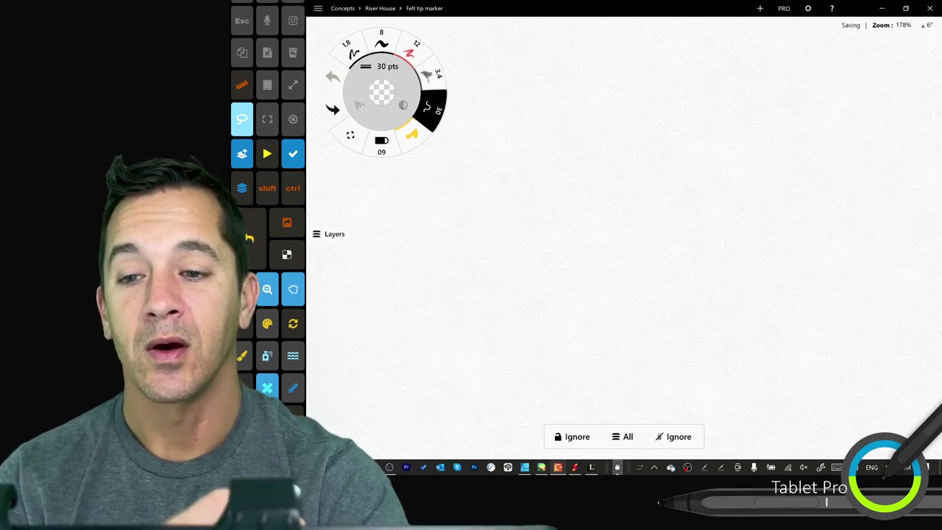
Step: In Concepts, sketch a dark grey zigzag with the 3.4 pt pencil
left_click(424, 80)
mouse_move(542, 237)
left_mouse_down()
mouse_move(558, 259)
mouse_move(765, 274)
left_mouse_up()
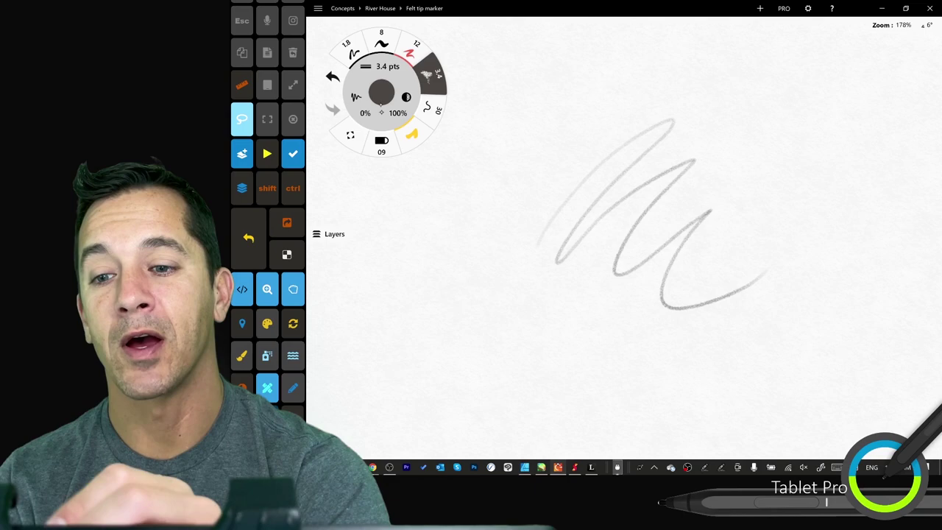
Step: Choose an orange-red Copic colour for the pencil and scribble over the grey zigzag
left_click(381, 101)
left_click_drag(600, 117, 331, 306)
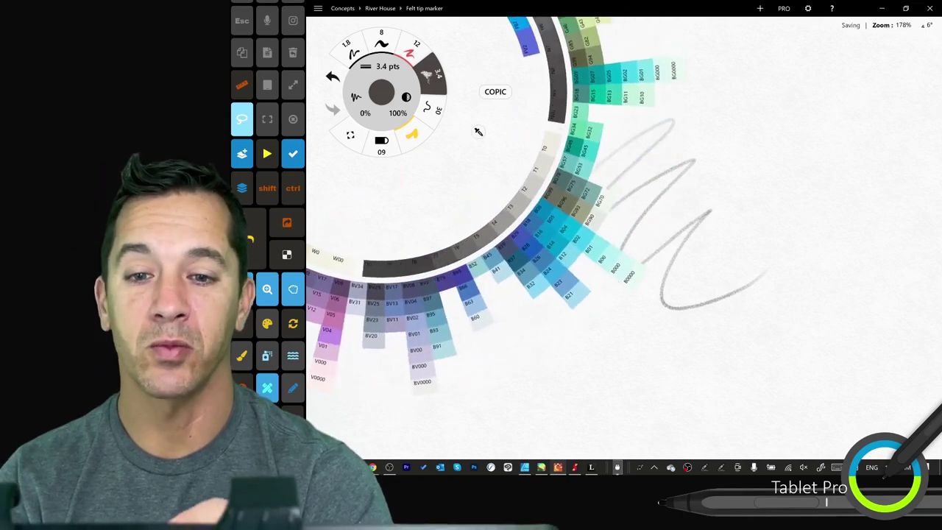
left_click_drag(626, 81, 388, 324)
left_click_drag(603, 147, 383, 317)
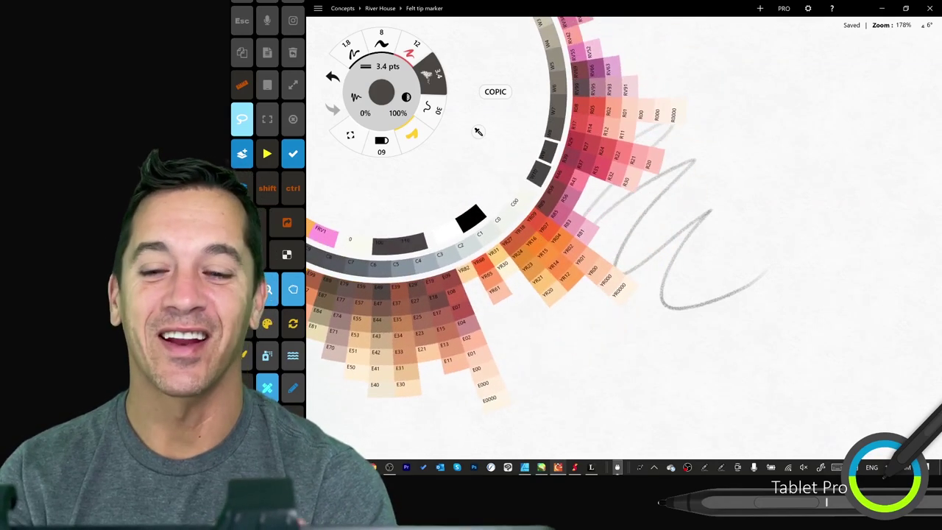
left_click(541, 224)
left_click_drag(589, 258, 675, 267)
left_click_drag(714, 236, 728, 302)
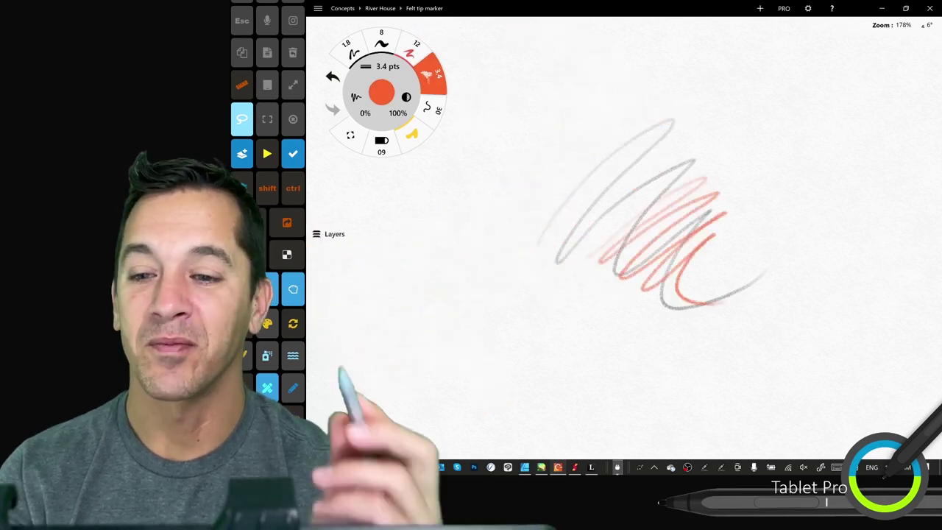
Step: Reshape the last orange-red stroke by pulling it into wide loops with the 30 pt nudge tool
left_click(432, 109)
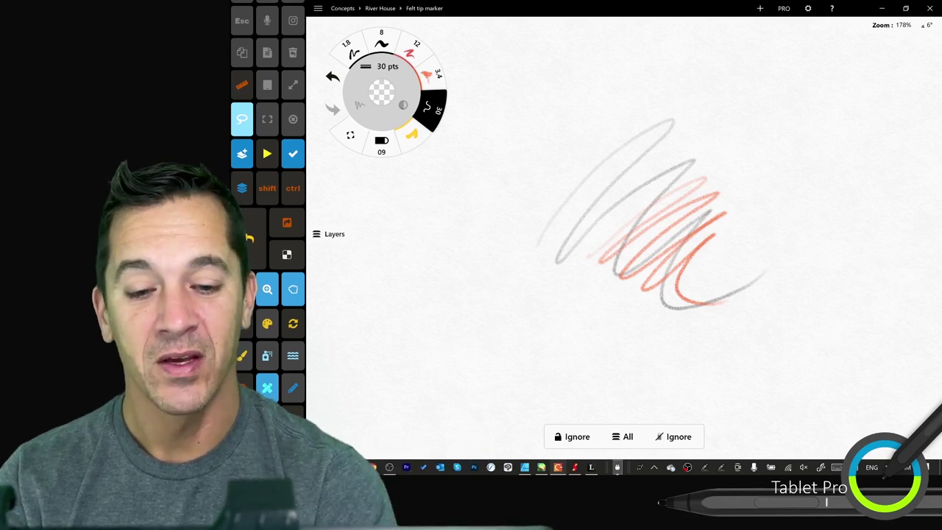
mouse_move(675, 280)
left_mouse_down()
mouse_move(707, 272)
mouse_move(870, 168)
left_mouse_up()
mouse_move(717, 239)
left_mouse_down()
mouse_move(742, 326)
mouse_move(777, 361)
mouse_move(706, 302)
mouse_move(736, 353)
mouse_move(662, 382)
mouse_move(611, 371)
left_mouse_up()
mouse_move(729, 375)
left_mouse_down()
mouse_move(788, 331)
mouse_move(769, 371)
left_mouse_up()
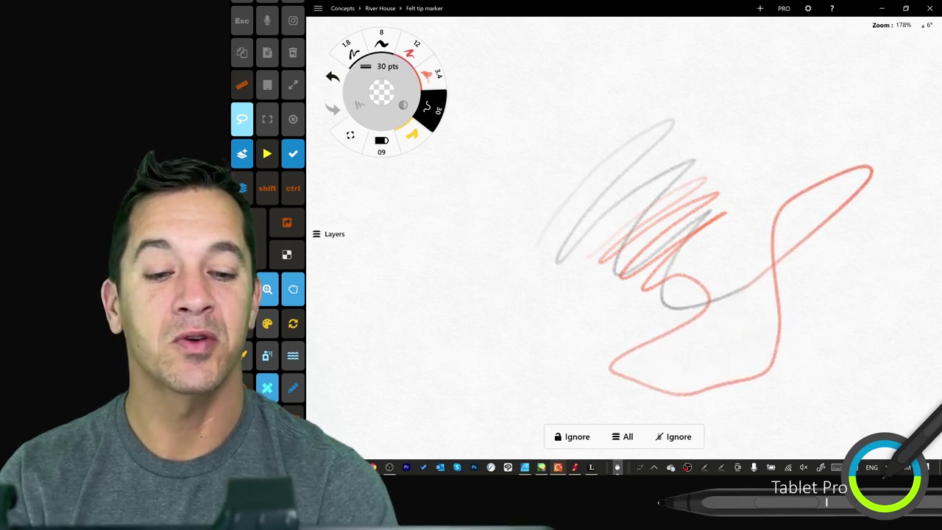
Step: Switch to Sketchable and sketch a second eye's lids and iris outline in black pencil on the blank canvas beside the existing eye
left_click_drag(717, 298, 739, 289)
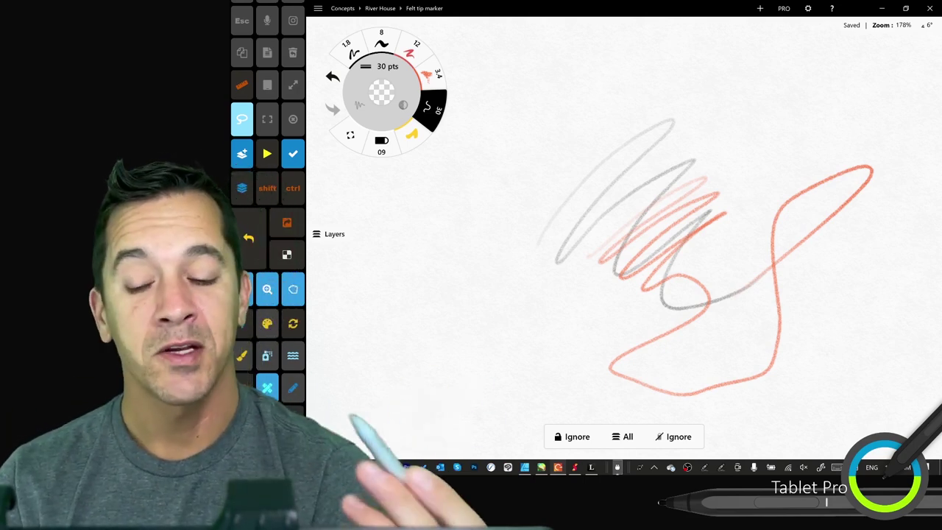
left_click(575, 467)
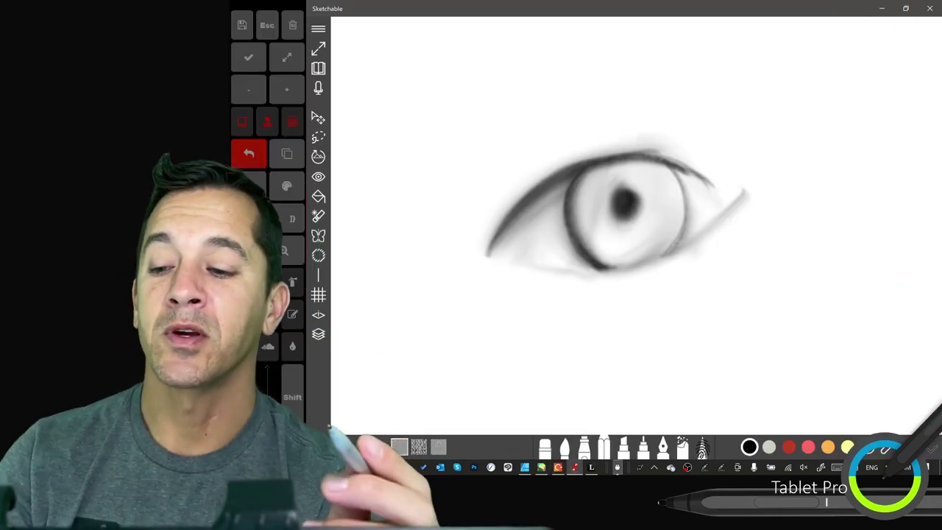
scroll(629, 221, "down", 4)
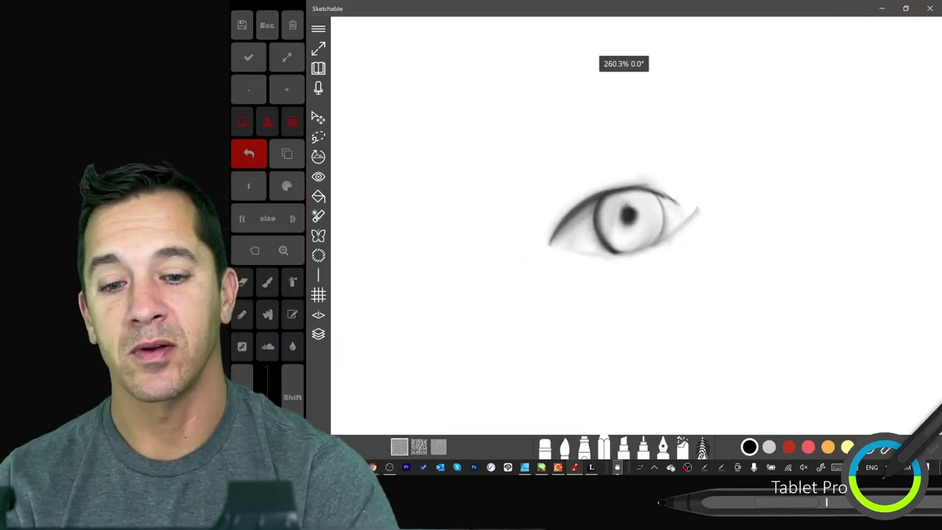
scroll(604, 214, "up", 2)
scroll(603, 206, "down", 2)
scroll(596, 206, "right", 4)
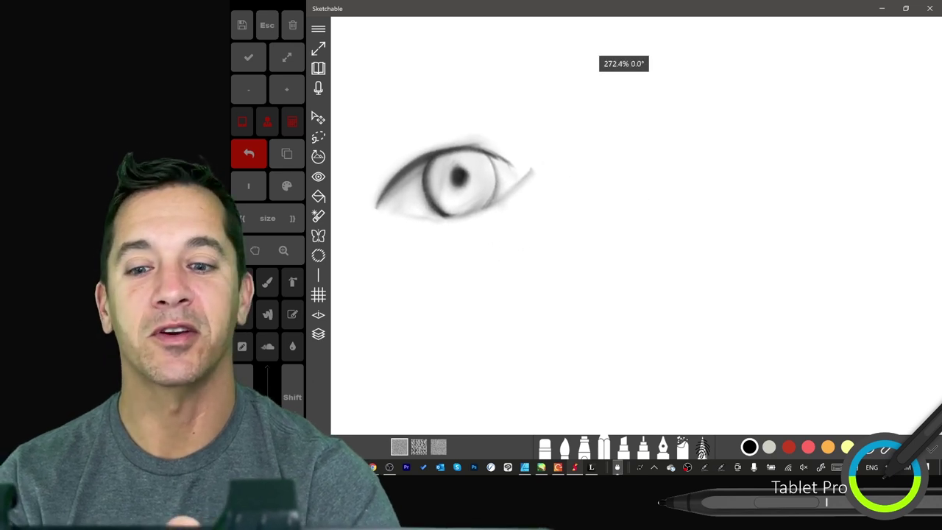
scroll(460, 162, "down", 1)
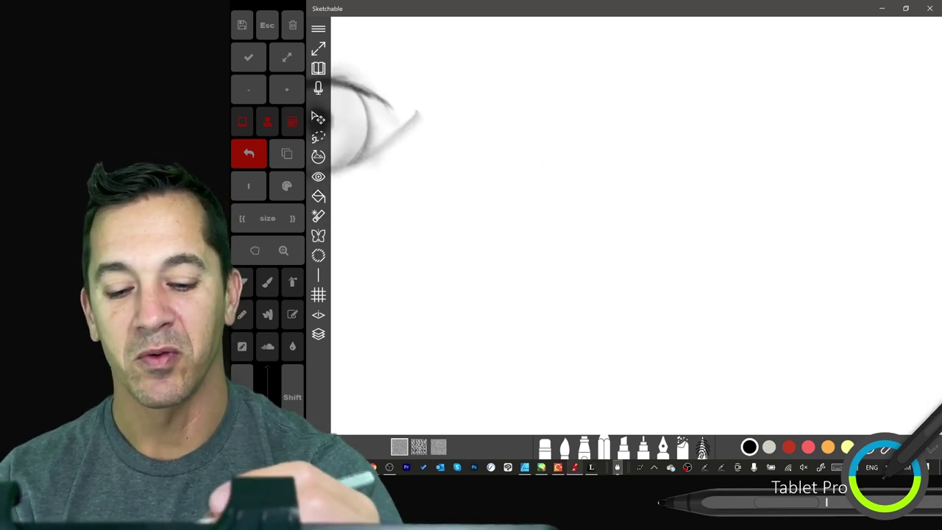
mouse_move(521, 244)
left_mouse_down()
mouse_move(666, 125)
mouse_move(520, 246)
left_mouse_up()
left_click_drag(605, 132, 671, 125)
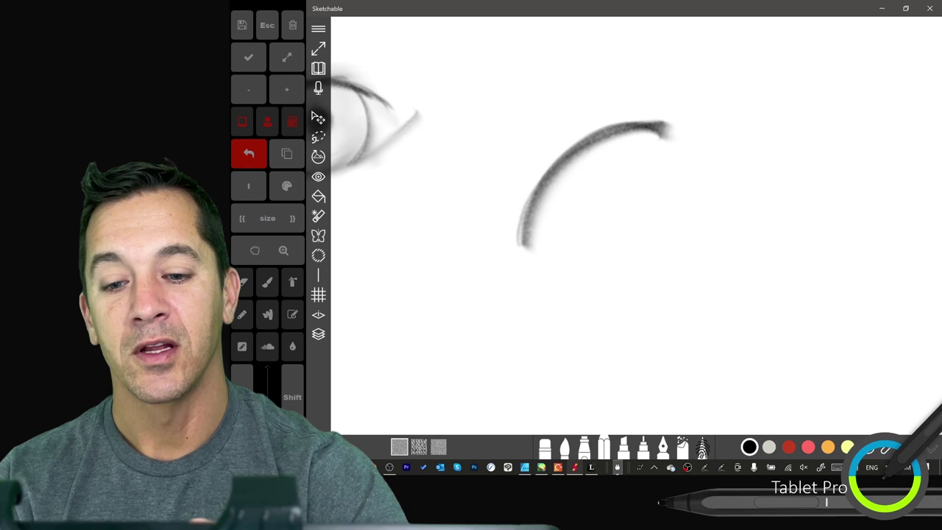
left_click_drag(522, 245, 673, 177)
left_click_drag(665, 127, 548, 250)
mouse_move(568, 167)
left_mouse_down()
mouse_move(582, 242)
mouse_move(599, 249)
left_mouse_up()
mouse_move(625, 133)
left_mouse_down()
mouse_move(640, 157)
mouse_move(593, 249)
left_mouse_up()
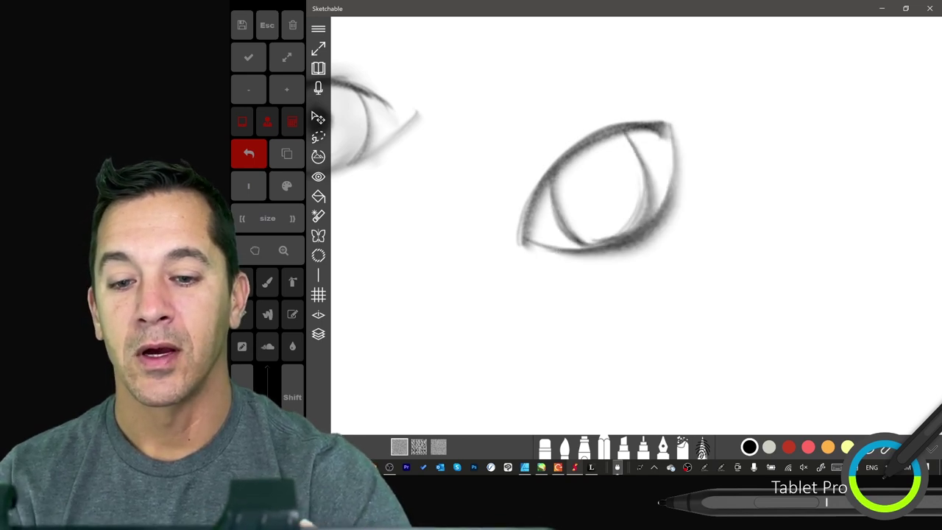
Step: Draw a dark pupil in the new eye and shade the iris with curved pencil strokes
mouse_move(585, 162)
left_mouse_down()
mouse_move(589, 193)
mouse_move(611, 200)
mouse_move(586, 203)
left_mouse_up()
mouse_move(566, 144)
left_mouse_down()
mouse_move(559, 221)
mouse_move(576, 214)
left_mouse_up()
left_click_drag(571, 163, 559, 230)
mouse_move(595, 139)
left_mouse_down()
mouse_move(566, 206)
mouse_move(601, 197)
mouse_move(587, 170)
left_mouse_up()
mouse_move(574, 137)
left_mouse_down()
mouse_move(552, 221)
mouse_move(557, 203)
mouse_move(560, 229)
left_mouse_up()
mouse_move(590, 124)
left_mouse_down()
mouse_move(562, 200)
mouse_move(597, 218)
left_mouse_up()
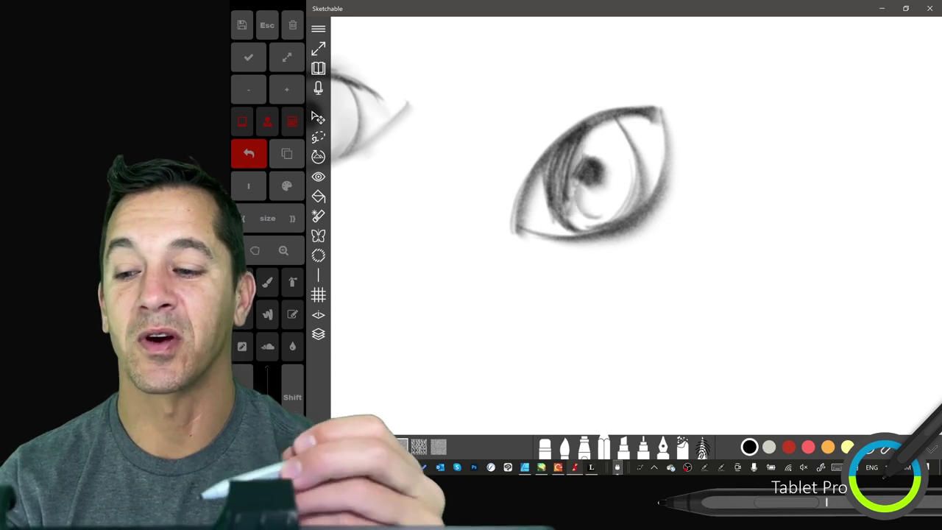
Step: Undo the last three iris strokes, and smudge the new eye's lids, iris outline and pupil into soft tones
key("ctrl+z")
key("ctrl+z")
key("ctrl+z")
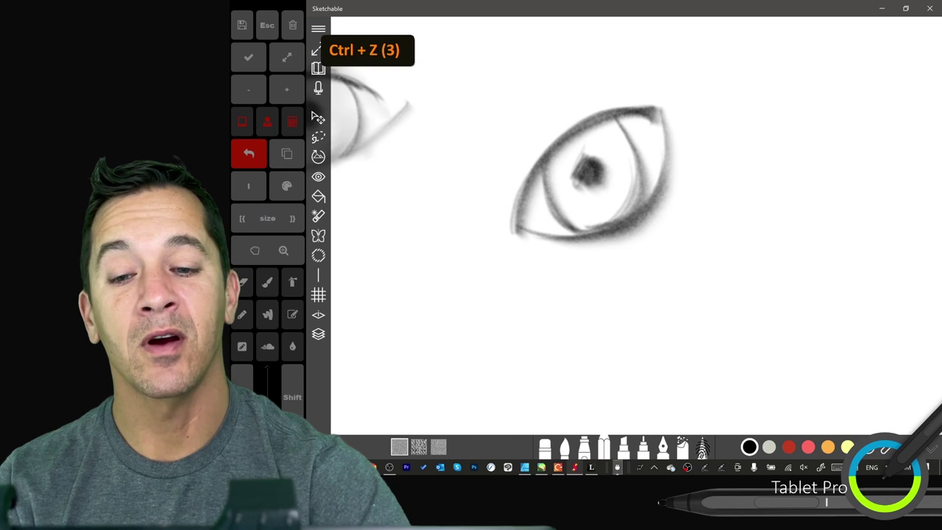
mouse_move(548, 204)
left_mouse_down()
mouse_move(634, 140)
mouse_move(559, 199)
mouse_move(618, 151)
mouse_move(589, 191)
left_mouse_up()
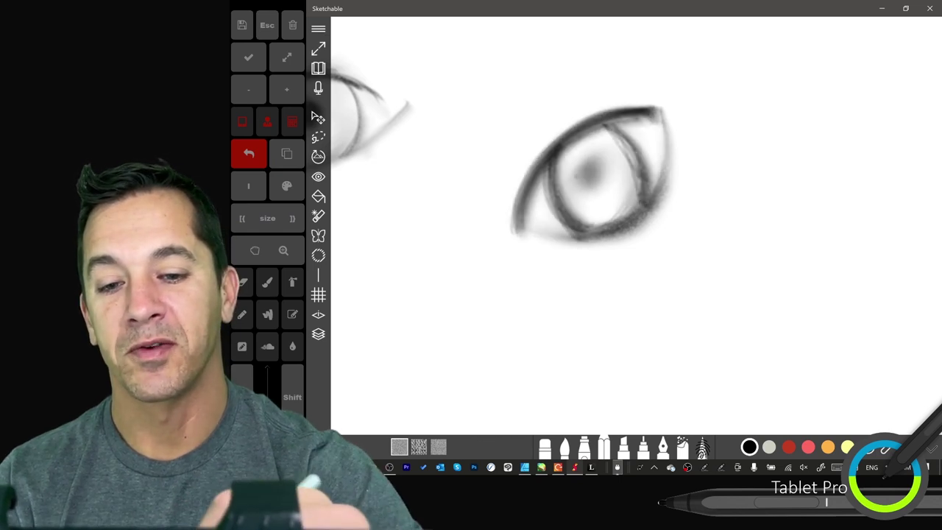
mouse_move(588, 173)
left_mouse_down()
mouse_move(600, 175)
mouse_move(581, 147)
left_mouse_up()
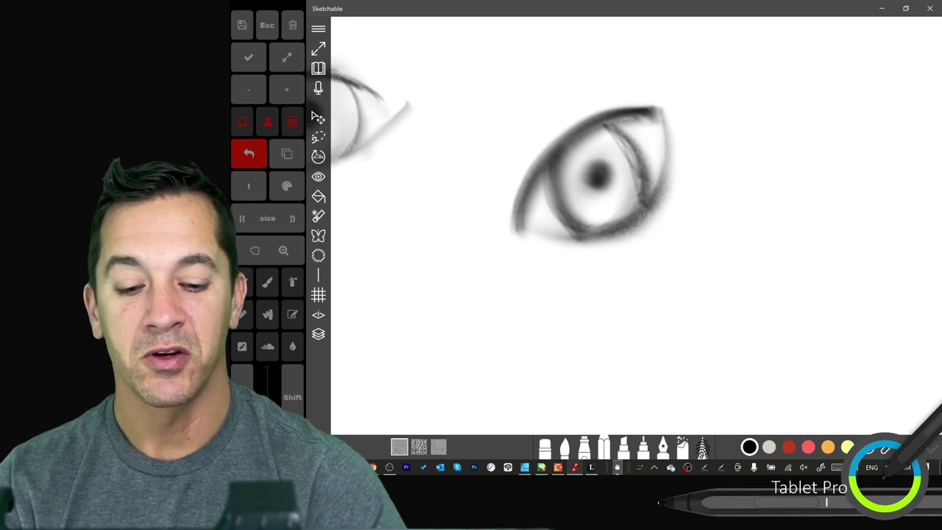
Step: Select the fingerprint smudge brush and lower two of its slider values in the brush settings
left_click(701, 446)
left_click(702, 446)
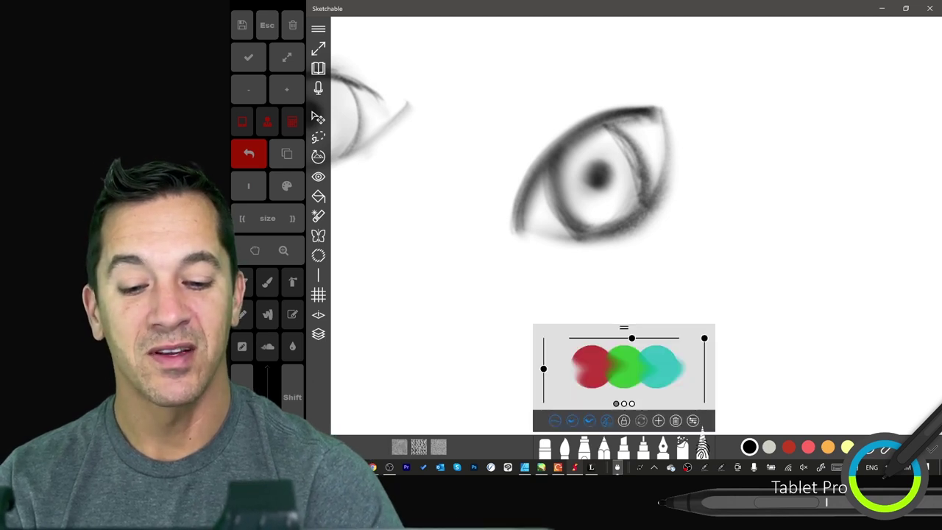
left_click_drag(632, 338, 611, 338)
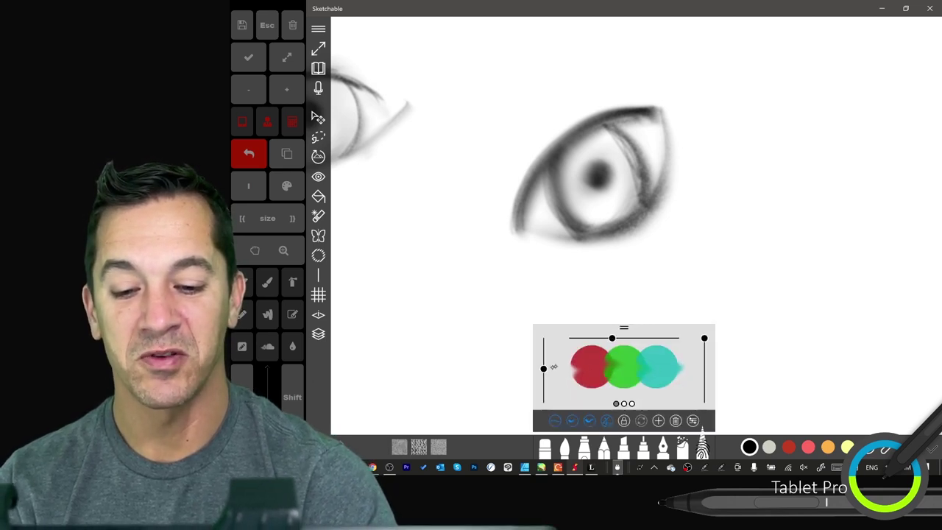
left_click_drag(543, 368, 543, 386)
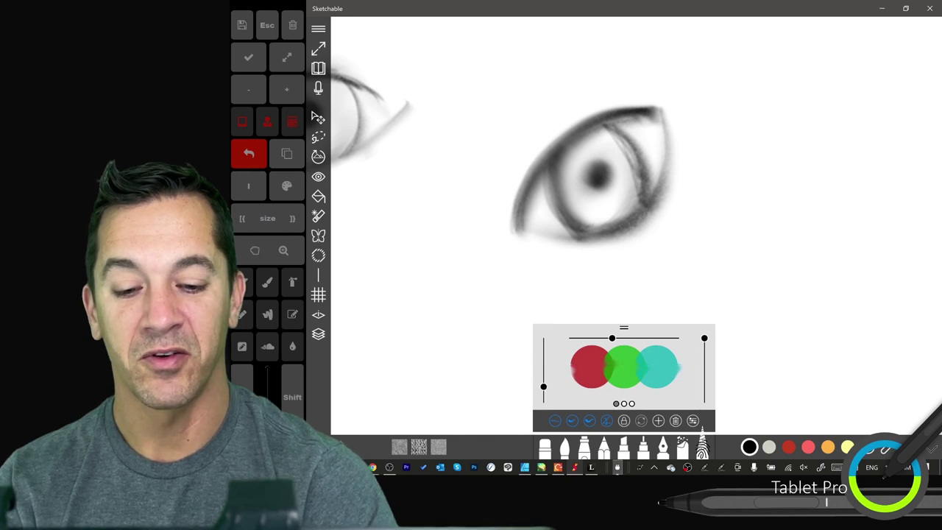
mouse_move(713, 340)
left_mouse_down()
mouse_move(704, 363)
mouse_move(704, 344)
left_mouse_up()
left_click(571, 213)
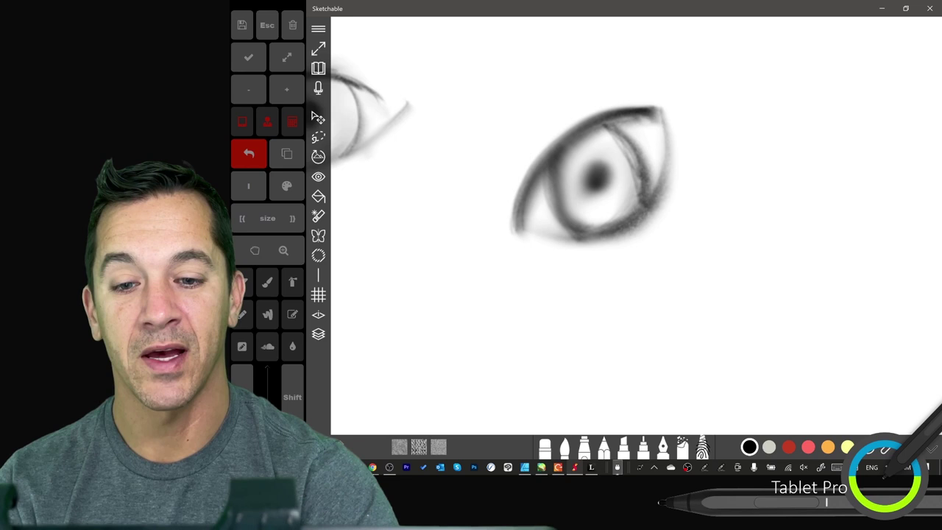
Step: Smudge the new eye's upper lid outward at both corners and soften the iris edge
mouse_move(628, 139)
left_mouse_down()
mouse_move(639, 163)
mouse_move(655, 116)
mouse_move(640, 123)
mouse_move(683, 114)
left_mouse_up()
left_click_drag(564, 158, 520, 215)
left_click_drag(541, 184, 518, 233)
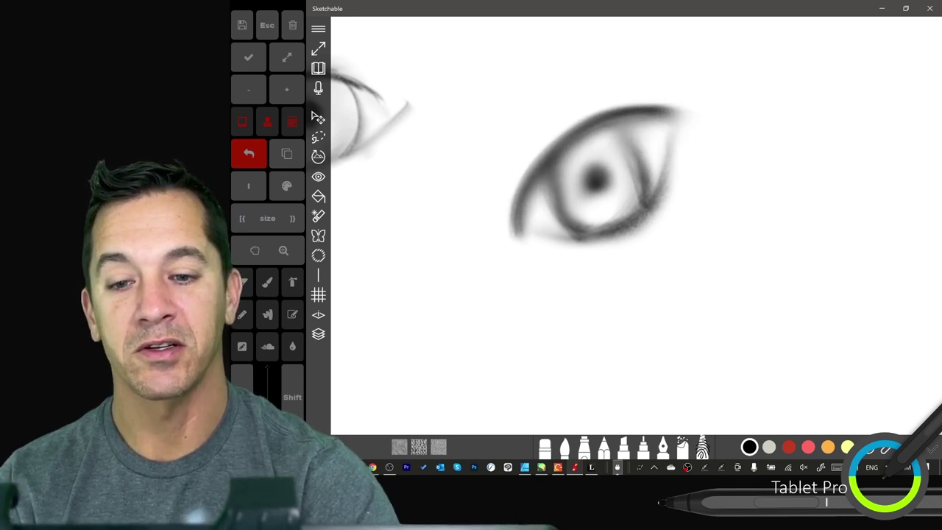
Step: Return to the black pencil and darken the new eye's upper lid, iris outline and pupil
left_click(604, 446)
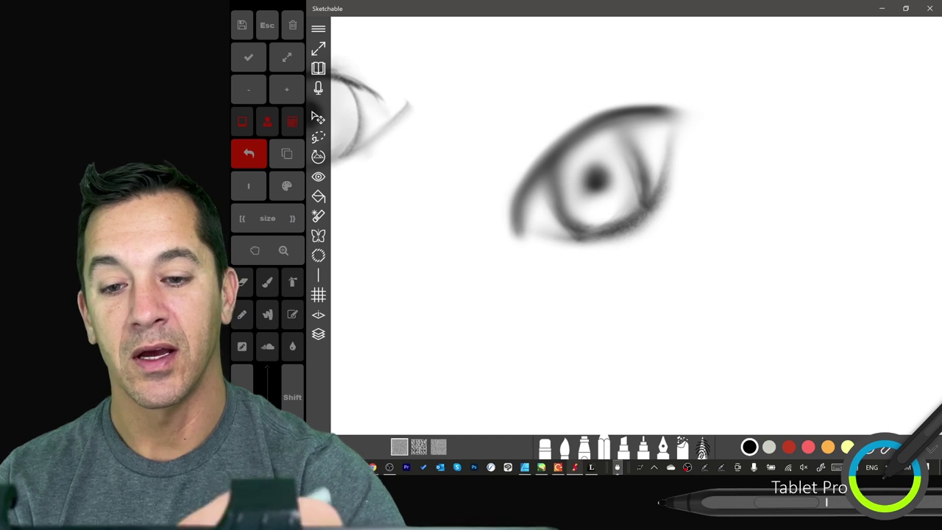
mouse_move(515, 234)
left_mouse_down()
mouse_move(639, 108)
mouse_move(615, 118)
mouse_move(676, 112)
left_mouse_up()
mouse_move(515, 240)
left_mouse_down()
mouse_move(519, 211)
mouse_move(688, 114)
left_mouse_up()
mouse_move(560, 223)
left_mouse_down()
mouse_move(576, 203)
mouse_move(532, 219)
mouse_move(590, 217)
left_mouse_up()
mouse_move(563, 155)
left_mouse_down()
mouse_move(593, 232)
mouse_move(614, 232)
left_mouse_up()
mouse_move(615, 131)
left_mouse_down()
mouse_move(658, 186)
mouse_move(660, 228)
left_mouse_up()
left_click_drag(593, 168, 619, 184)
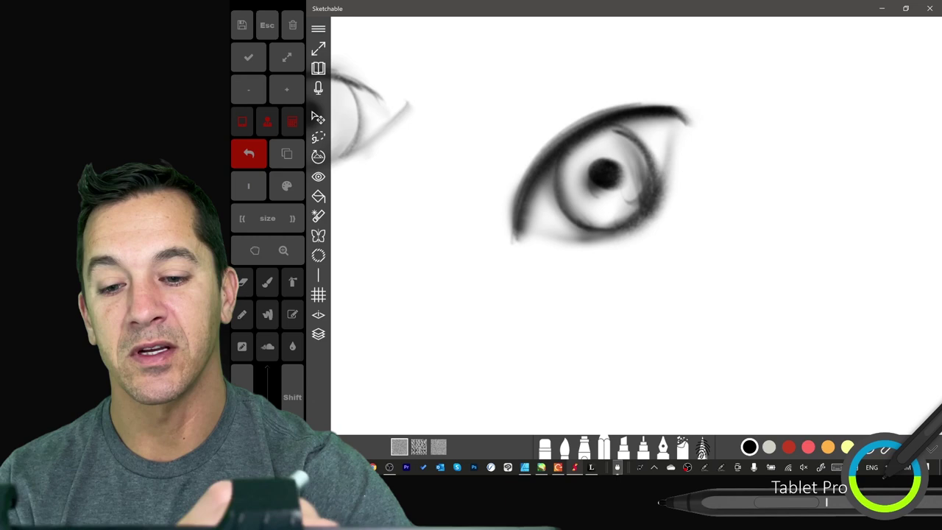
scroll(666, 216, "down", 4)
scroll(630, 202, "up", 4)
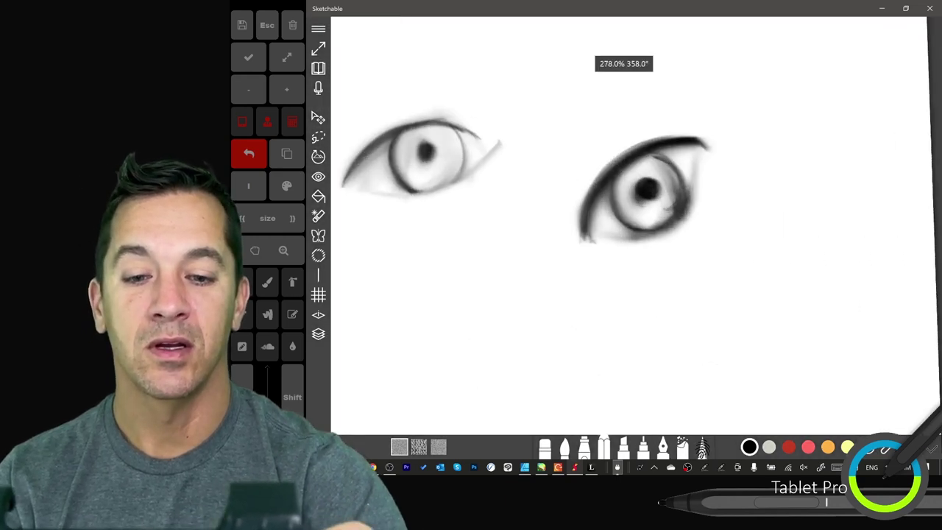
scroll(636, 226, "down", 2)
scroll(637, 225, "up", 2)
scroll(674, 216, "up", 4)
scroll(662, 206, "down", 5)
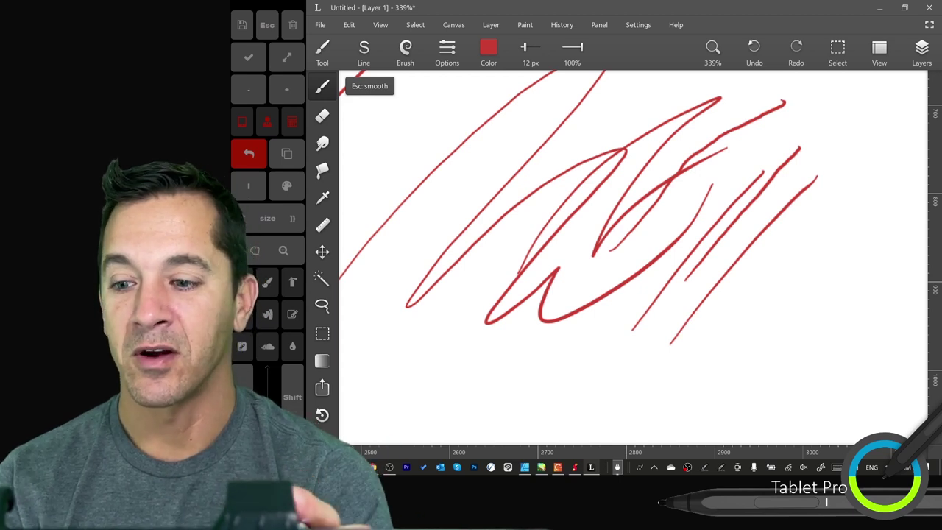
Step: In Leonardo, undo the last seven red brush actions and close the untitled document without saving it
key("ctrl+z")
key("ctrl+z")
key("ctrl+z")
key("ctrl+z")
key("ctrl+z")
key("ctrl+z")
key("ctrl+z")
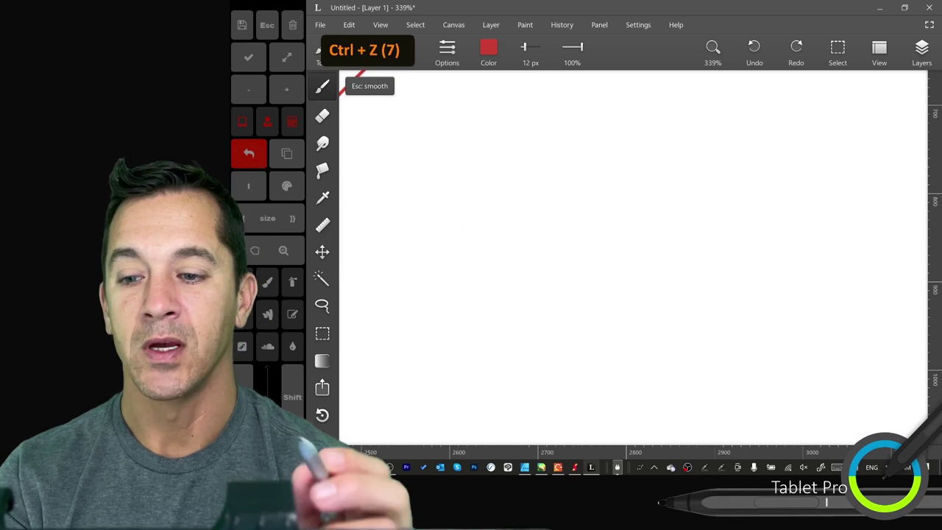
left_click(928, 7)
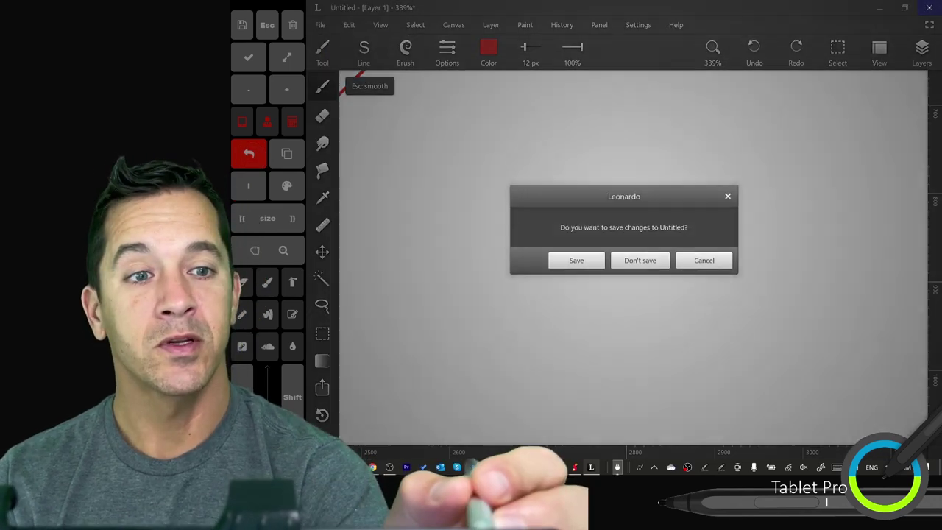
left_click(639, 259)
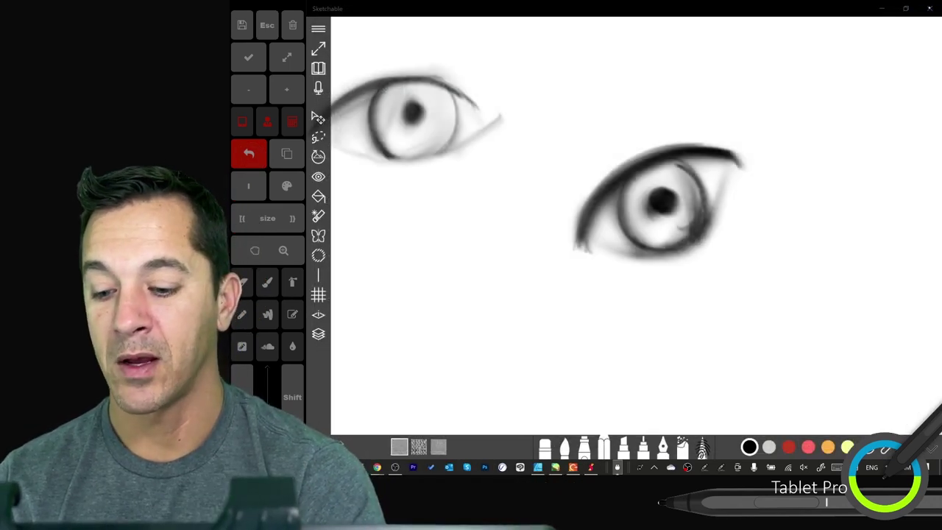
Step: Relaunch Leonardo and sketch a red zigzag across the blank canvas with the 12 px brush
key("super")
scroll(575, 332, "down", 4)
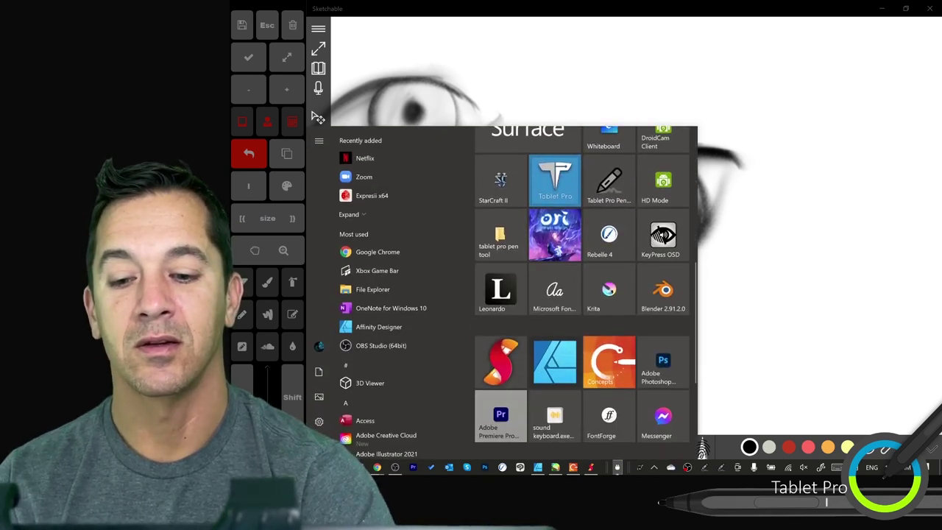
left_click(500, 288)
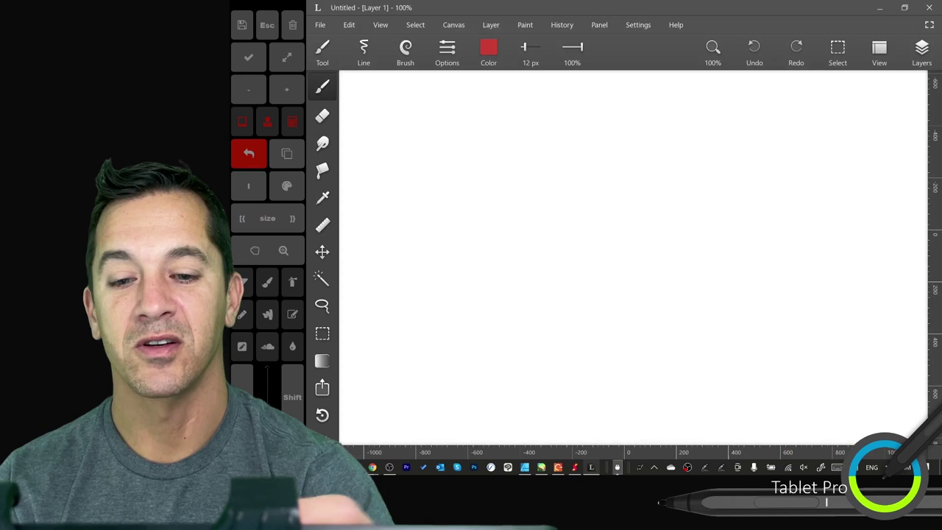
mouse_move(498, 299)
left_mouse_down()
mouse_move(541, 271)
mouse_move(737, 218)
left_mouse_up()
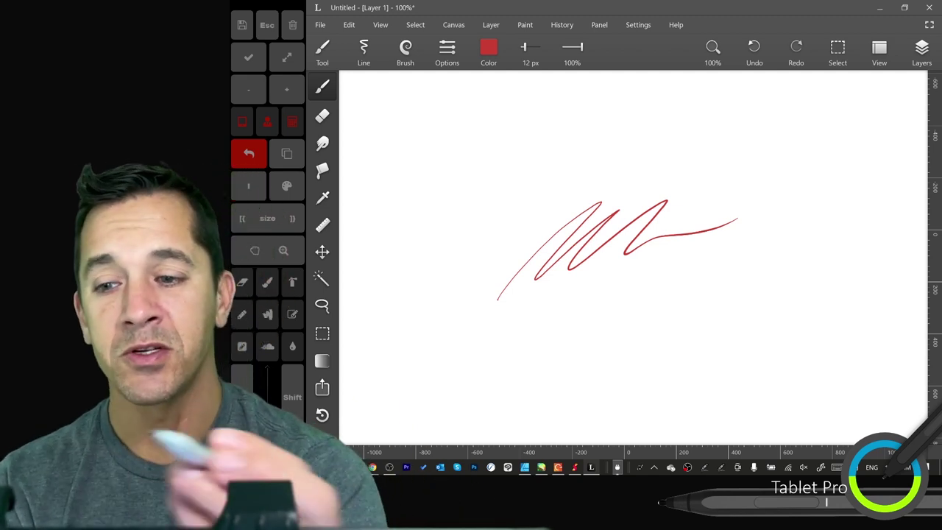
Step: Go through the eraser, smudge, fill, colour picker and ruler tools to preview each one
left_click(322, 116)
left_click(322, 144)
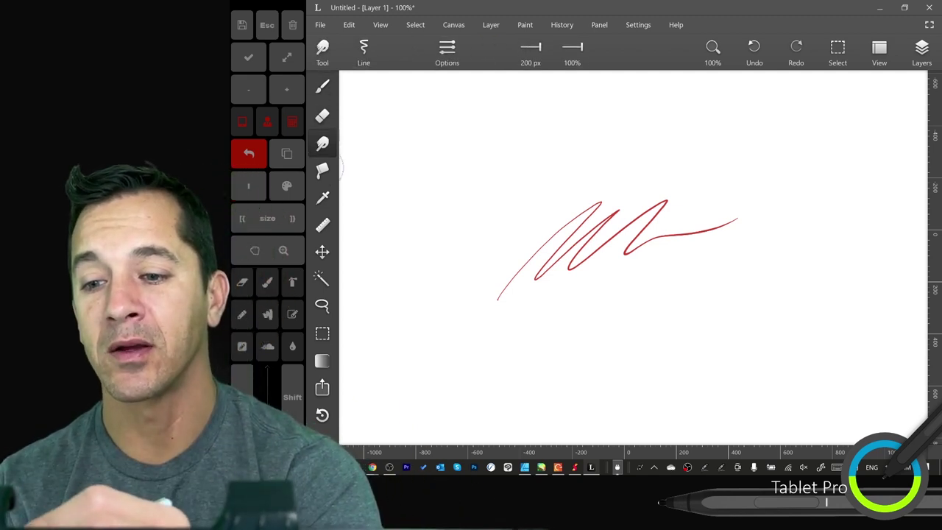
left_click(322, 171)
left_click(323, 115)
left_click(322, 144)
left_click(322, 171)
left_click(322, 198)
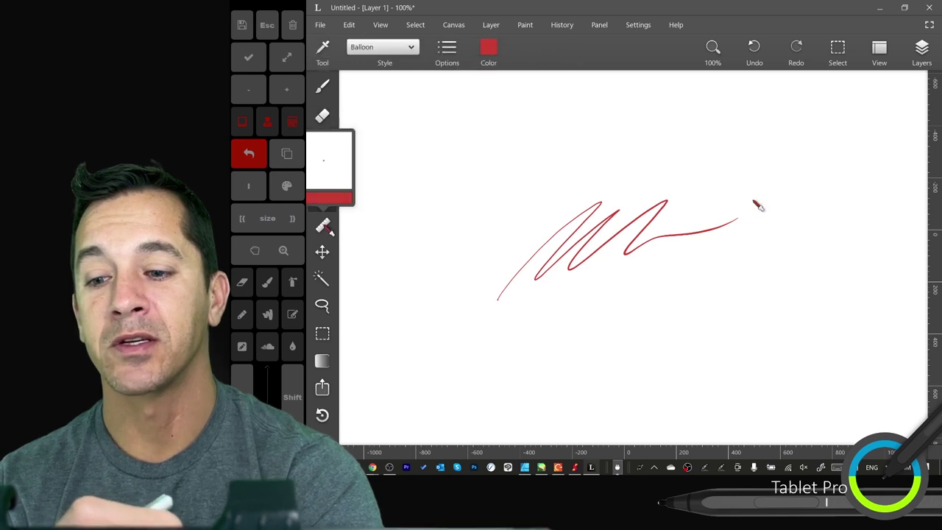
left_click(322, 225)
left_click(322, 198)
left_click_drag(519, 193, 605, 225)
Step: Turn on the ruler and draw straight red lines along it, moving its end handles to change its length and angle
left_click(323, 225)
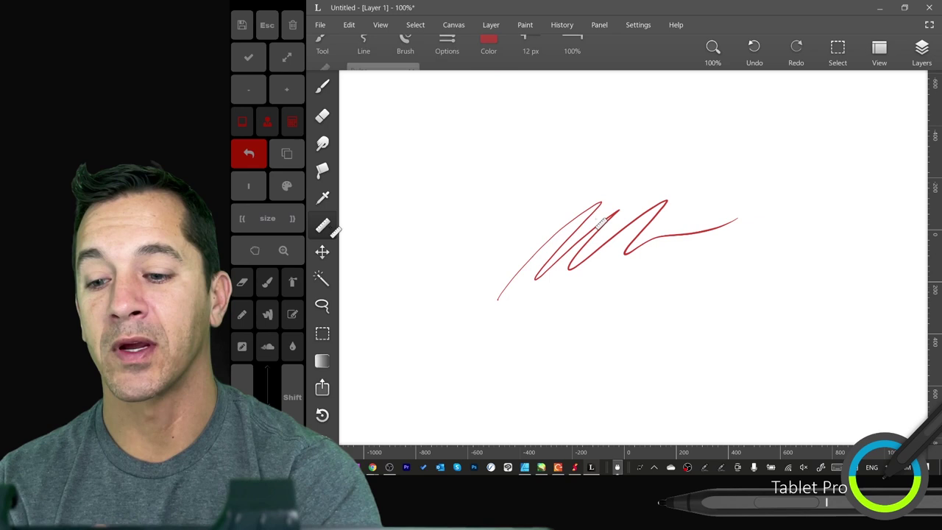
left_click_drag(474, 267, 804, 190)
mouse_move(462, 270)
left_mouse_down()
mouse_move(848, 146)
mouse_move(445, 270)
mouse_move(492, 316)
mouse_move(482, 344)
left_mouse_up()
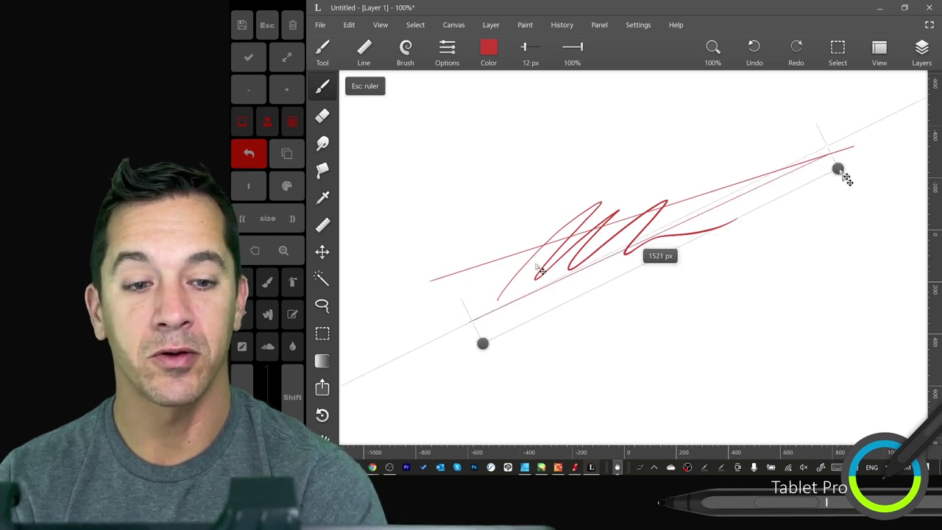
left_click_drag(838, 177, 702, 243)
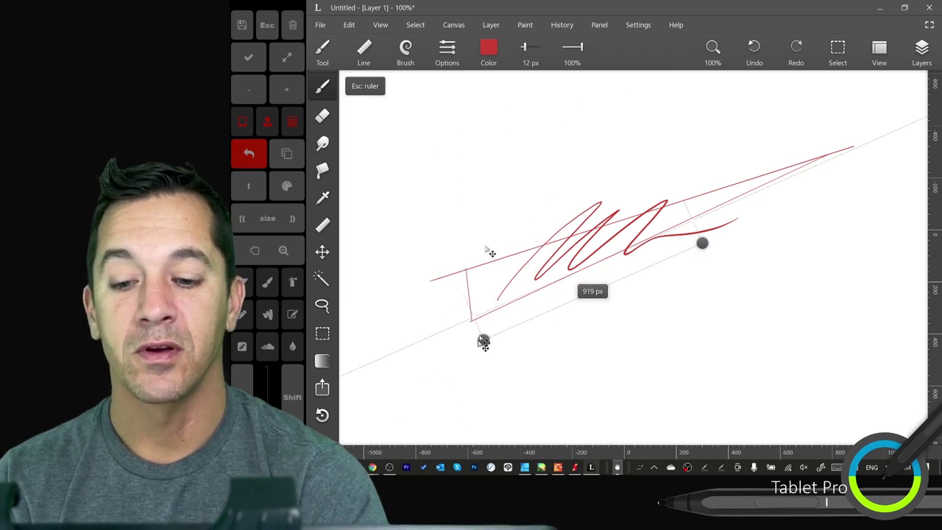
mouse_move(483, 341)
left_mouse_down()
mouse_move(525, 170)
mouse_move(706, 228)
left_mouse_up()
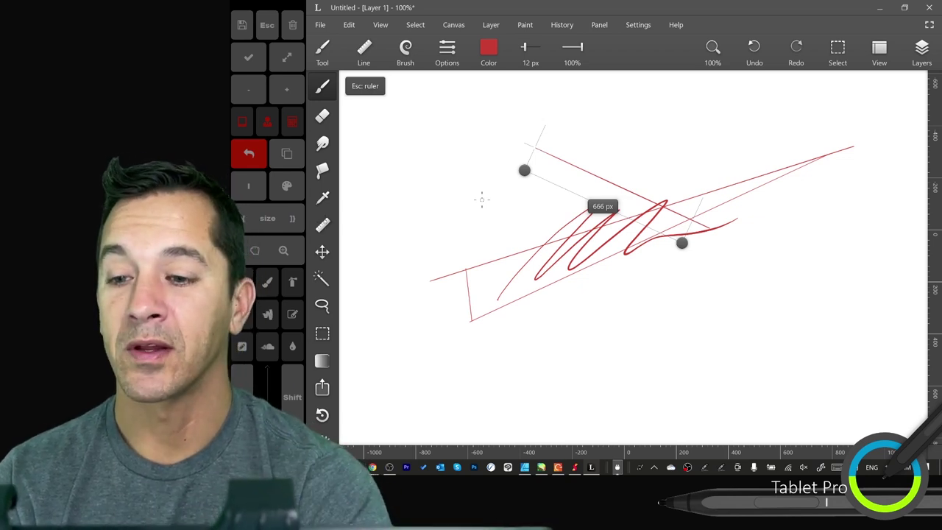
Step: Turn off the ruler and paint freehand red loops and a zigzag beside the straight lines with the smooth brush
left_click(323, 225)
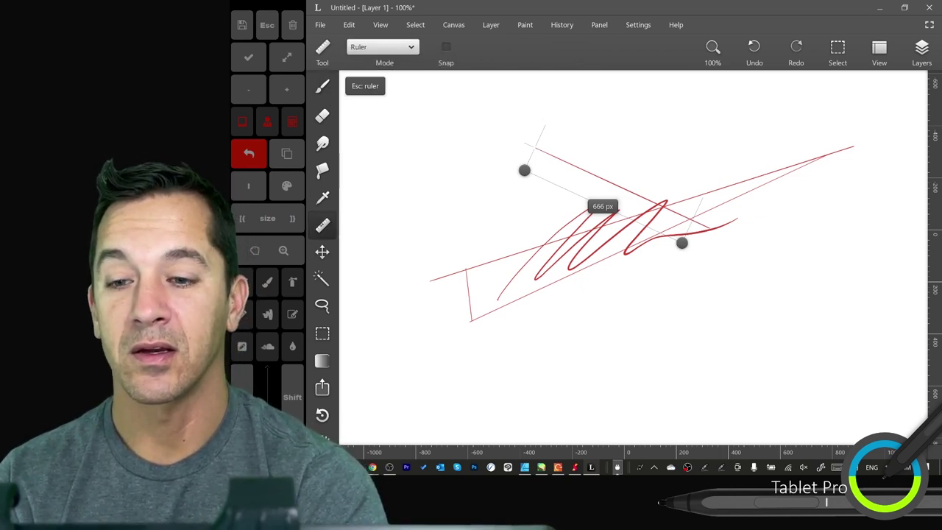
left_click(322, 225)
mouse_move(472, 207)
left_mouse_down()
mouse_move(632, 150)
mouse_move(630, 230)
mouse_move(684, 259)
left_mouse_up()
scroll(774, 267, "up", 5)
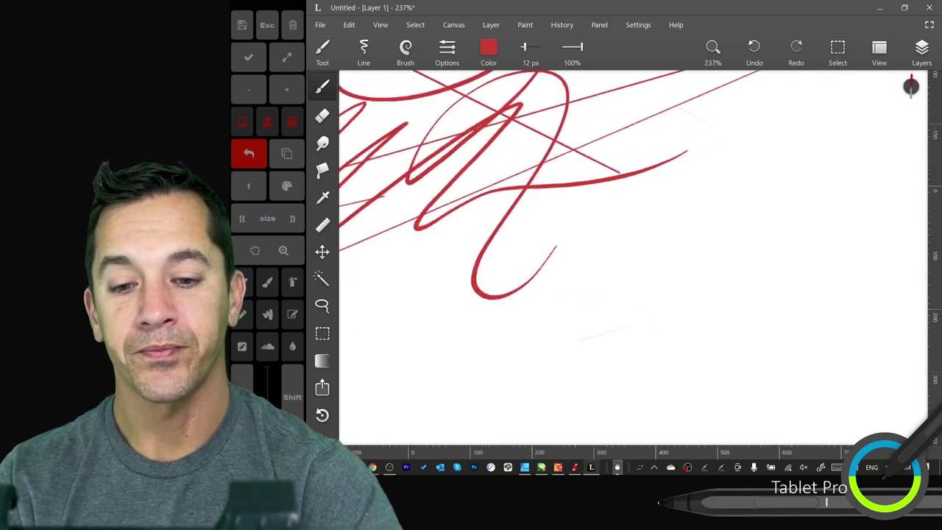
mouse_move(455, 284)
left_mouse_down()
mouse_move(595, 151)
mouse_move(614, 220)
mouse_move(647, 198)
left_mouse_up()
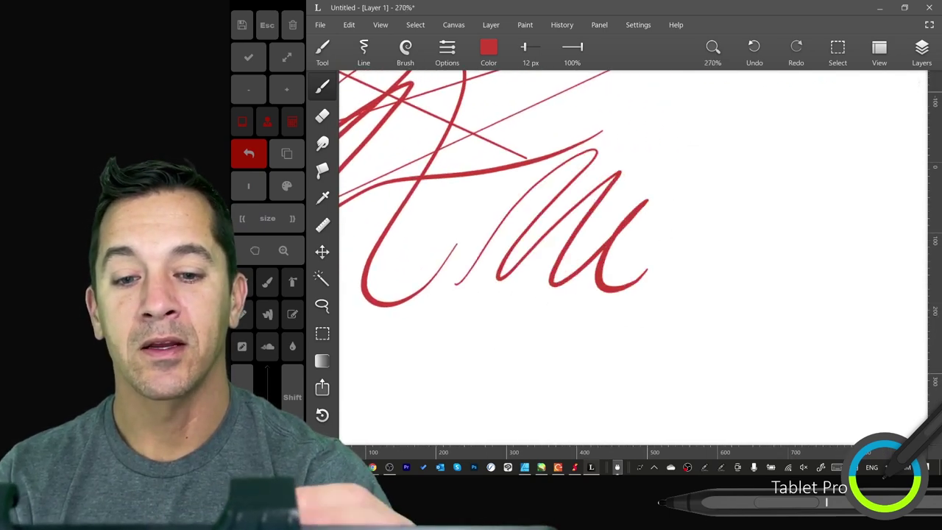
Step: Draw a straight red diagonal across the zigzag with the Normal line's hold-still option, and add a freehand zigzag over it
mouse_move(790, 112)
left_mouse_down()
mouse_move(625, 182)
mouse_move(415, 342)
left_mouse_up()
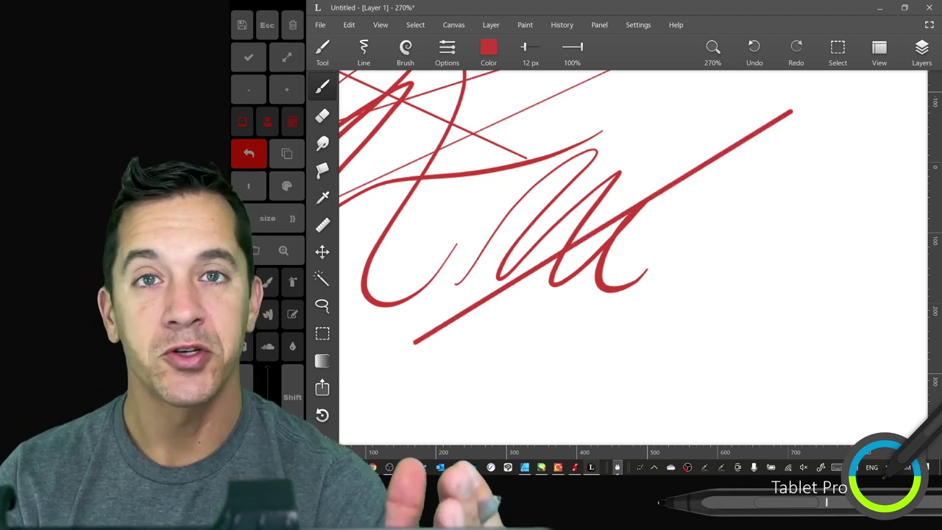
left_click(363, 52)
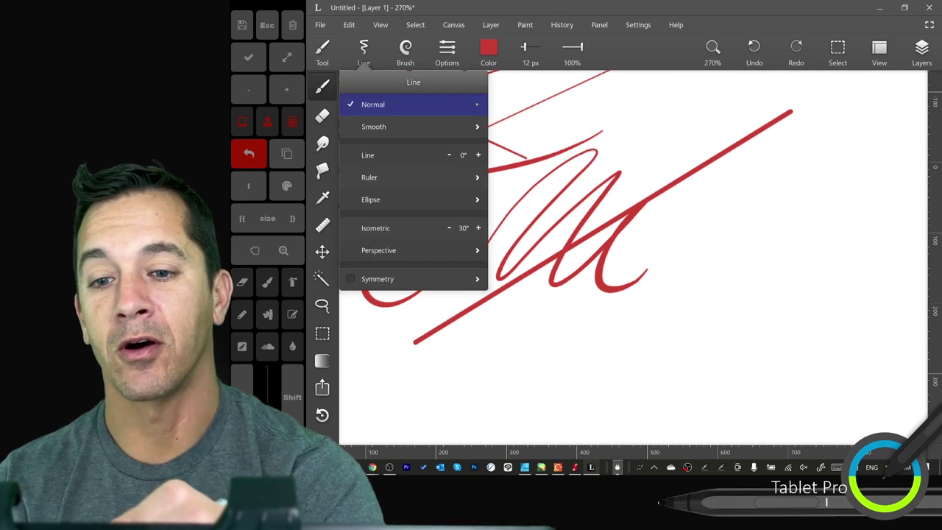
left_click(477, 103)
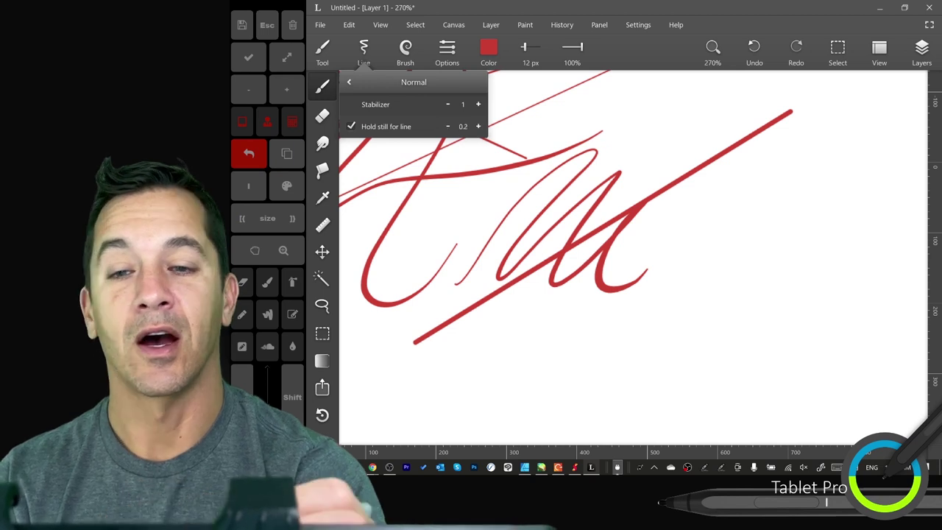
left_click(633, 114)
mouse_move(610, 177)
left_mouse_down()
mouse_move(694, 110)
mouse_move(683, 248)
mouse_move(754, 296)
left_mouse_up()
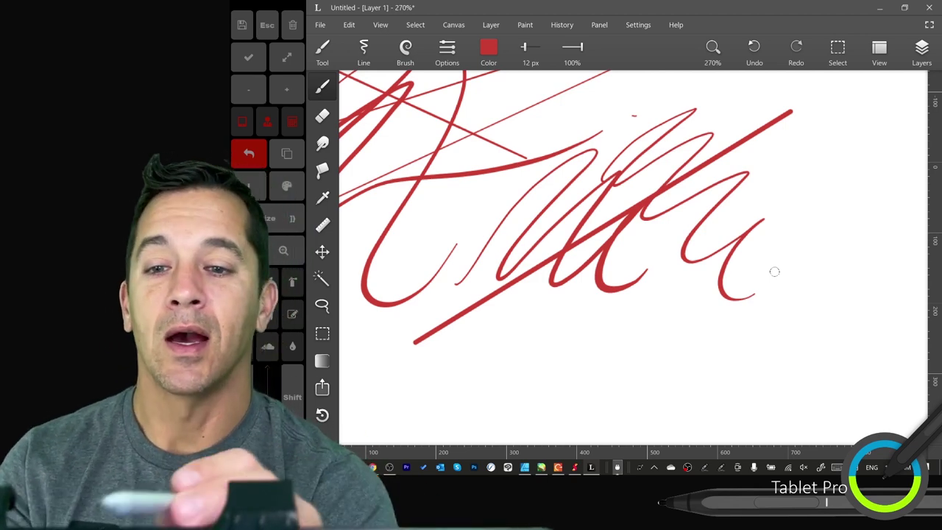
Step: Set the brush size to 1000 px and paint a large solid red blob over the existing line drawing
left_click_drag(527, 46, 815, 62)
scroll(709, 263, "down", 5)
scroll(674, 221, "down", 5)
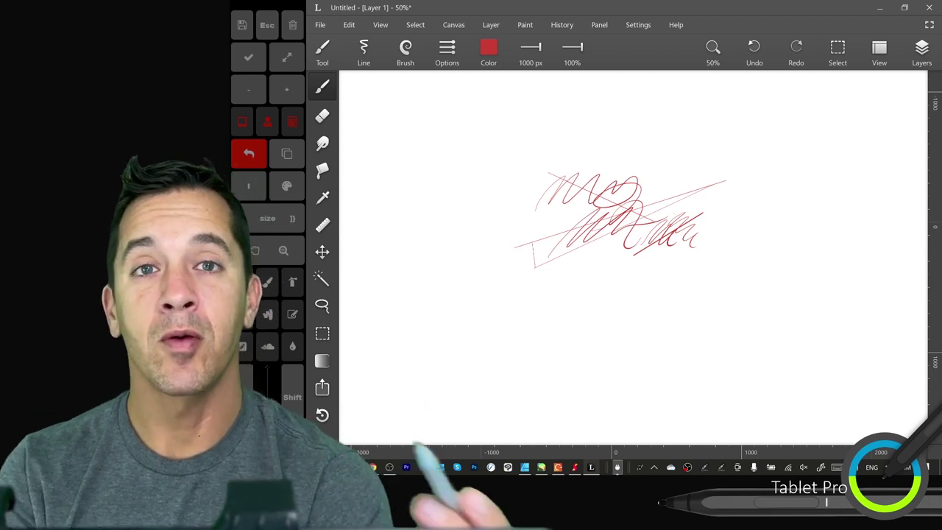
mouse_move(457, 257)
left_mouse_down()
mouse_move(474, 204)
mouse_move(647, 140)
mouse_move(735, 242)
mouse_move(765, 316)
left_mouse_up()
mouse_move(466, 282)
left_mouse_down()
mouse_move(561, 183)
mouse_move(661, 267)
left_mouse_up()
Step: Smudge the upper, right and lower edges of the red blob into the white canvas with the 200 px smudge tool
key("s")
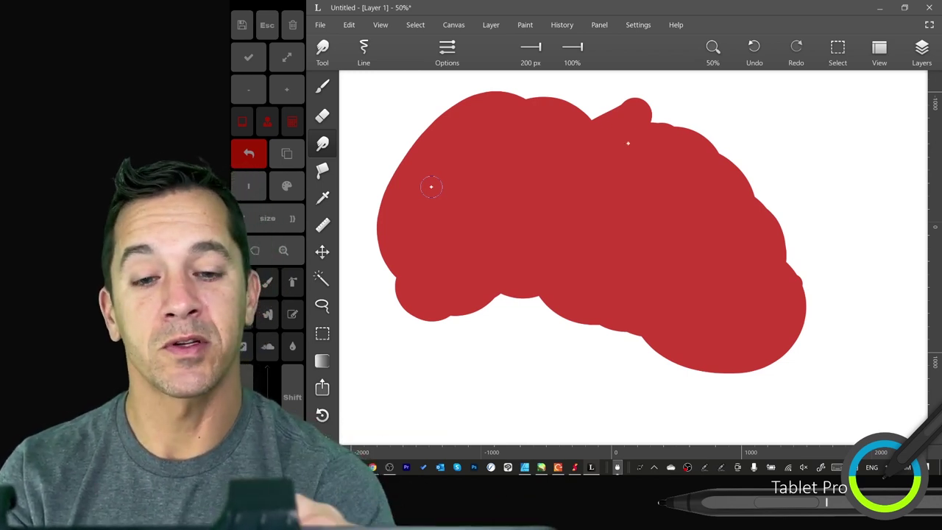
mouse_move(681, 134)
left_mouse_down()
mouse_move(744, 158)
mouse_move(783, 243)
mouse_move(671, 267)
left_mouse_up()
mouse_move(622, 328)
left_mouse_down()
mouse_move(702, 357)
mouse_move(788, 264)
mouse_move(716, 193)
mouse_move(610, 161)
mouse_move(562, 184)
mouse_move(464, 337)
mouse_move(509, 282)
mouse_move(566, 319)
mouse_move(543, 145)
mouse_move(634, 98)
mouse_move(540, 95)
mouse_move(649, 161)
left_mouse_up()
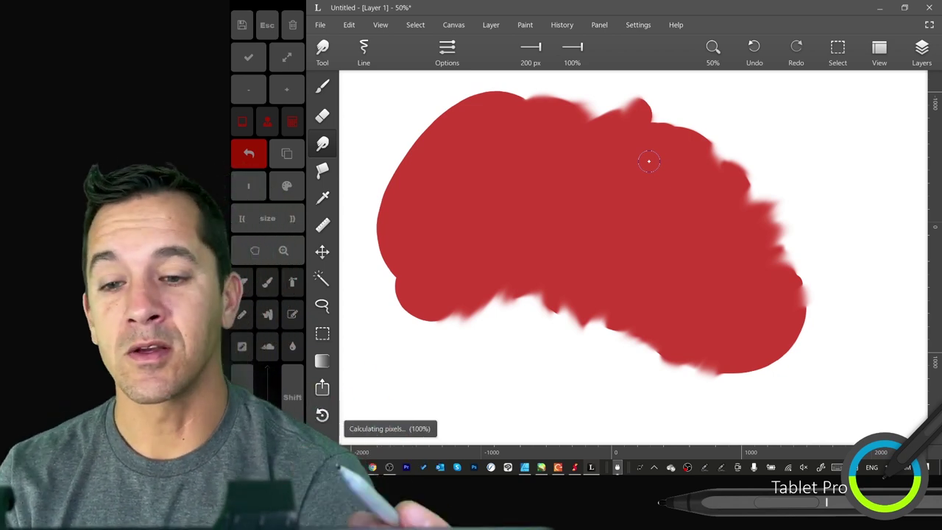
left_click_drag(649, 161, 529, 114)
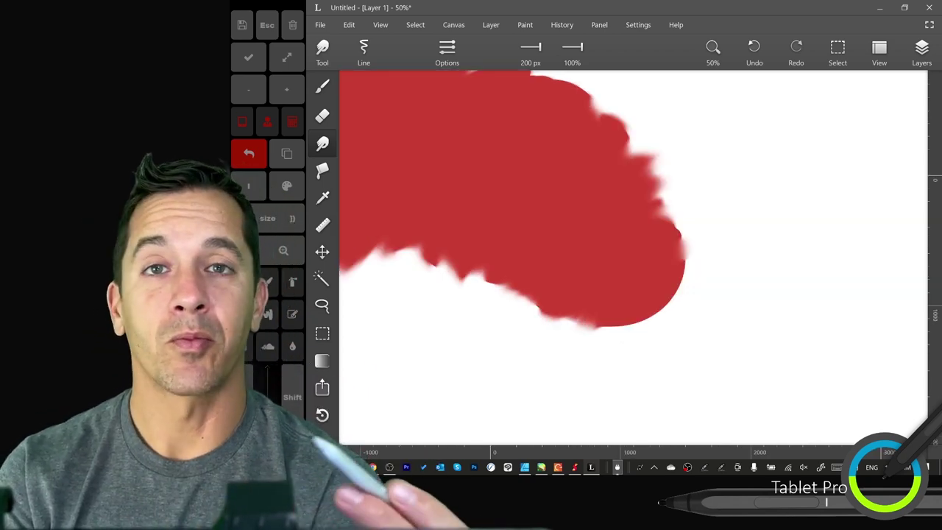
Step: Return to the paint brush tool and choose the Pencil brush
left_click(363, 53)
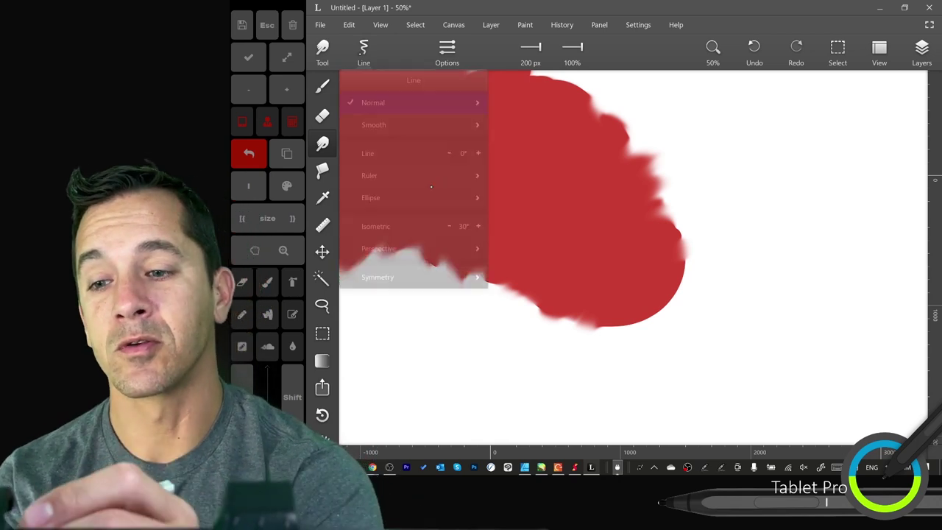
left_click(321, 86)
left_click(367, 59)
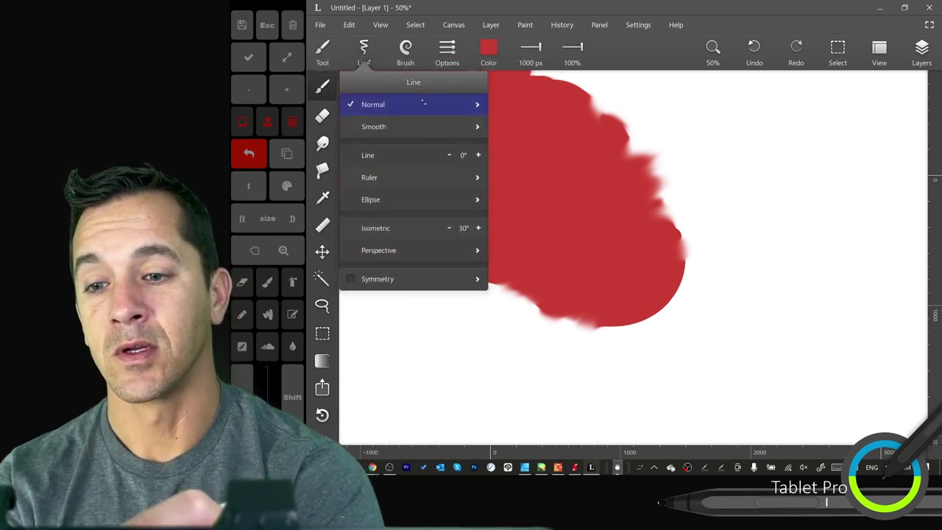
left_click(364, 52)
left_click(404, 48)
left_click(418, 129)
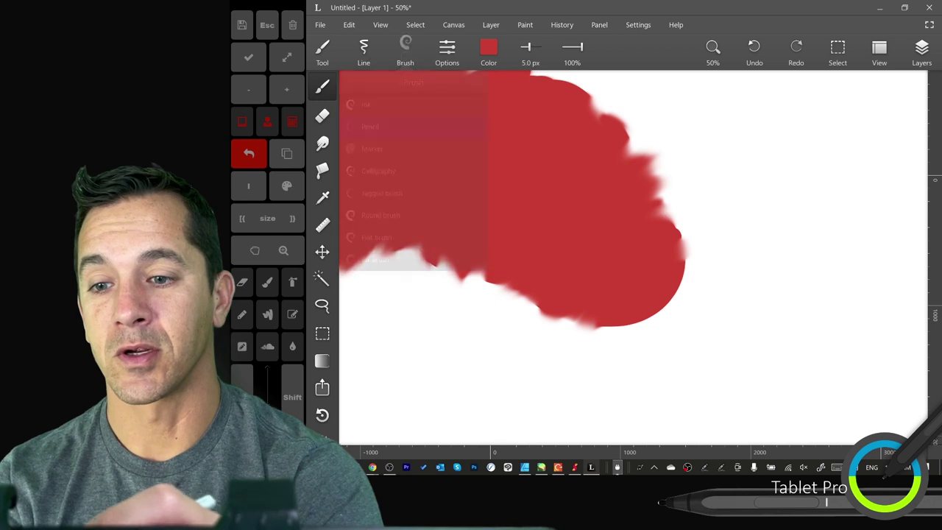
Step: Sketch thin red zigzags, hatching and a spiral beside the red blob with the 5.0 px pencil
mouse_move(677, 212)
left_mouse_down()
mouse_move(765, 224)
mouse_move(699, 309)
left_mouse_up()
scroll(728, 294, "up", 4)
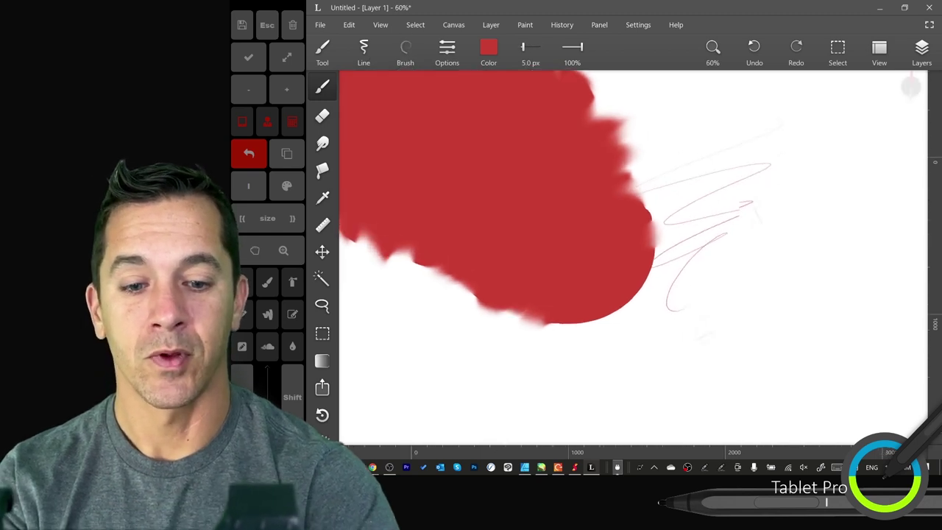
scroll(728, 261, "down", 1)
mouse_move(494, 286)
left_mouse_down()
mouse_move(594, 238)
mouse_move(599, 294)
mouse_move(684, 309)
mouse_move(735, 221)
mouse_move(762, 213)
left_mouse_up()
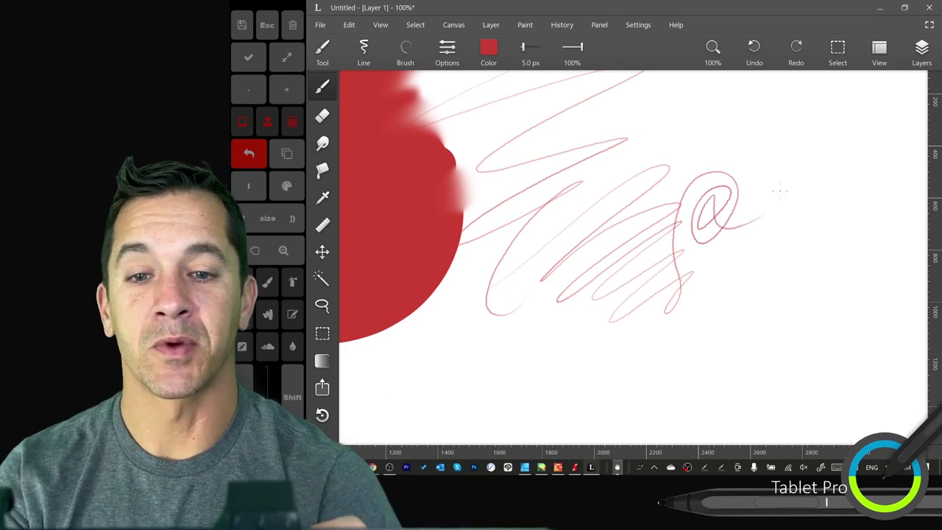